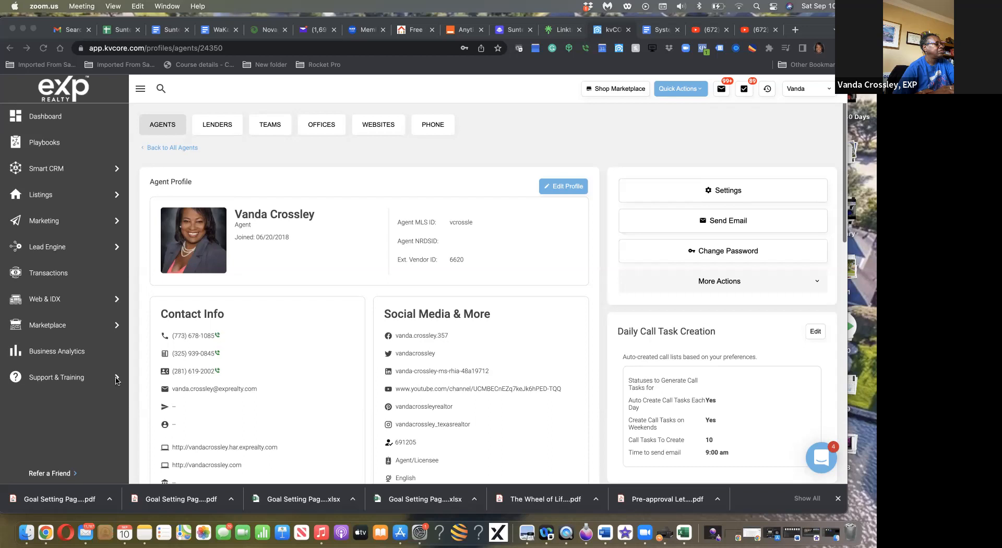
Step: Open the Courses page from the Support & Training resources
click(116, 379)
mouse_move(115, 379)
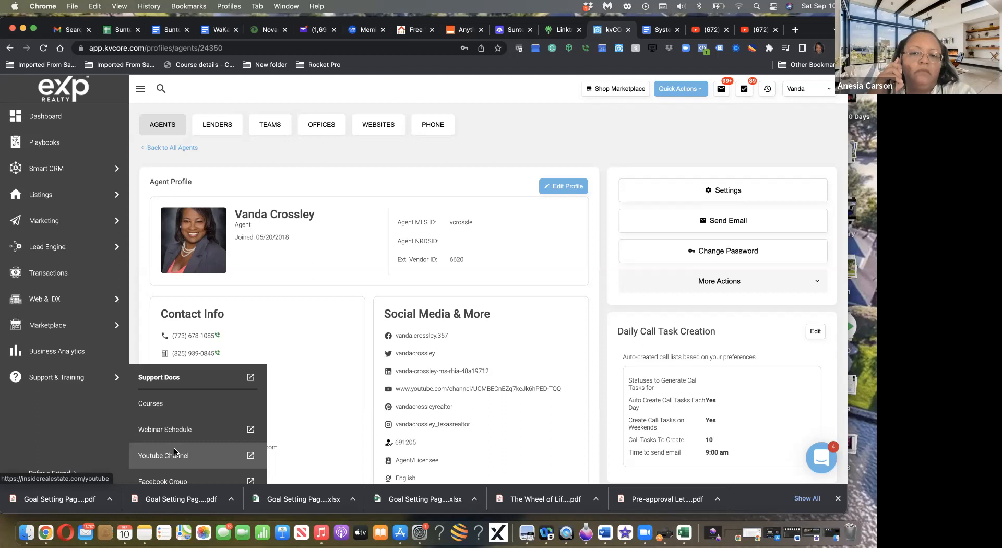
click(162, 405)
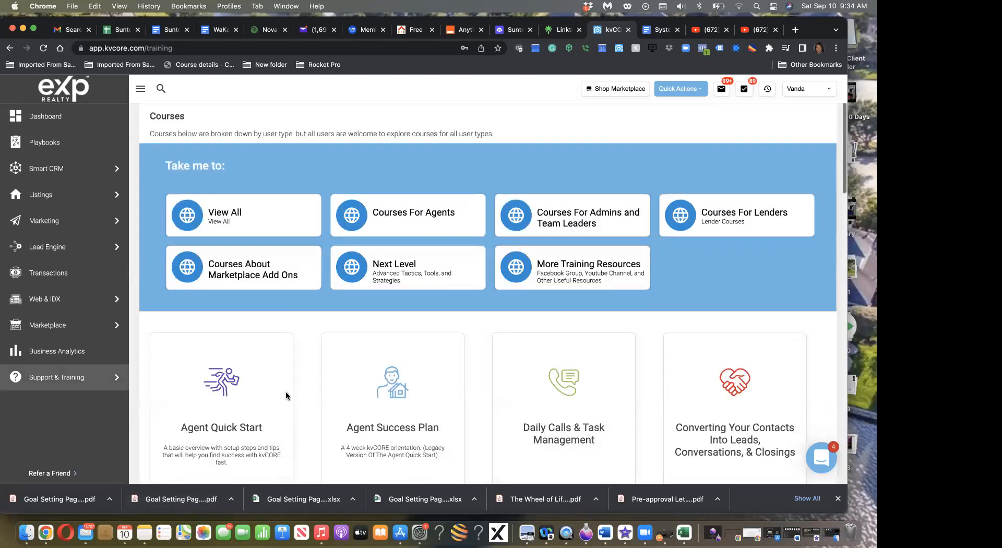
Step: Look through the available training course cards and launch the Agent Quick Start course
scroll(286, 396, down, 3)
scroll(286, 395, up, 1)
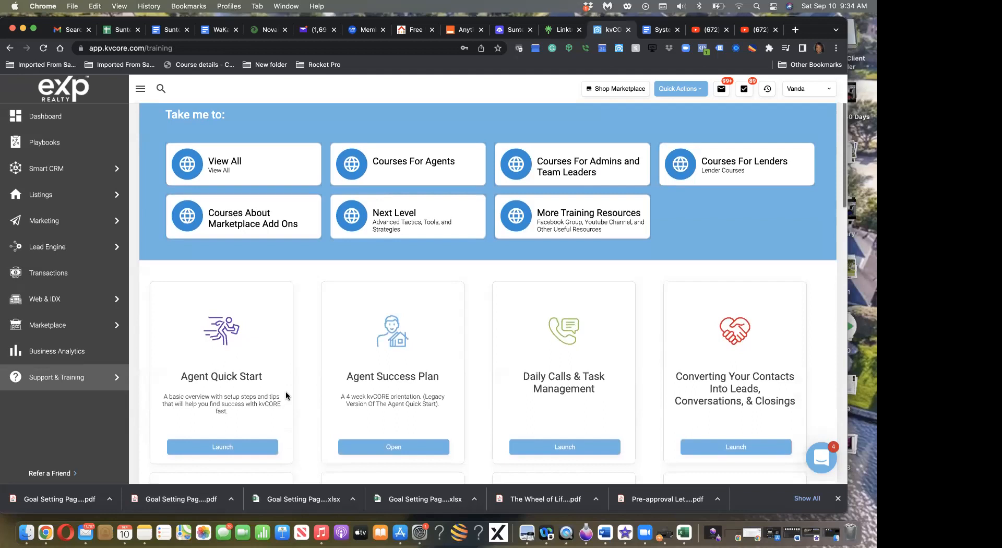
scroll(286, 395, down, 2)
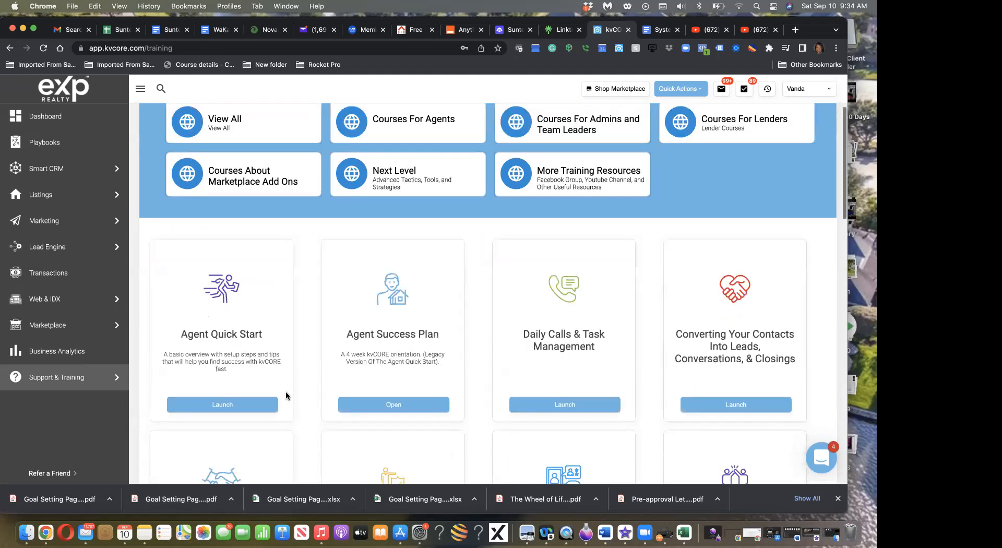
scroll(285, 396, down, 8)
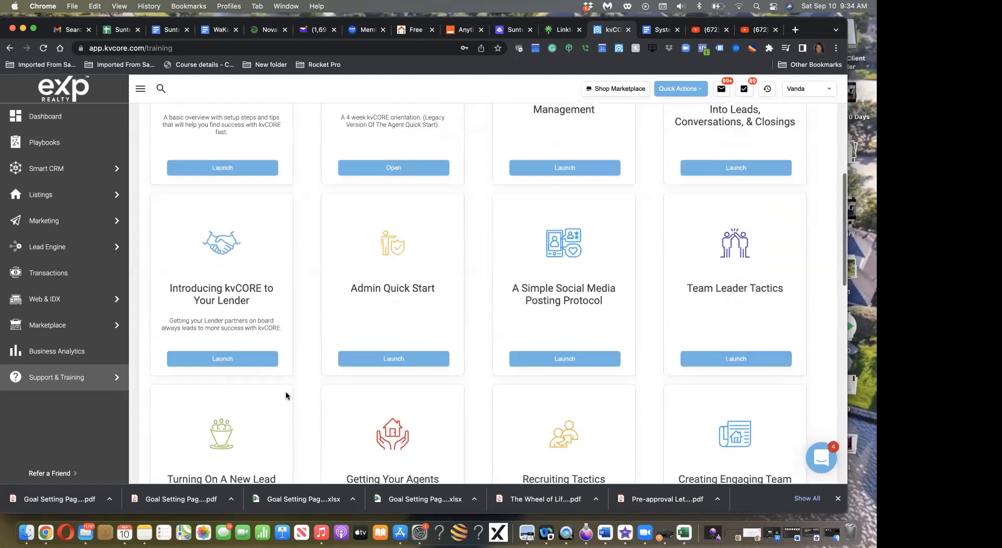
scroll(286, 395, down, 2)
scroll(286, 396, down, 2)
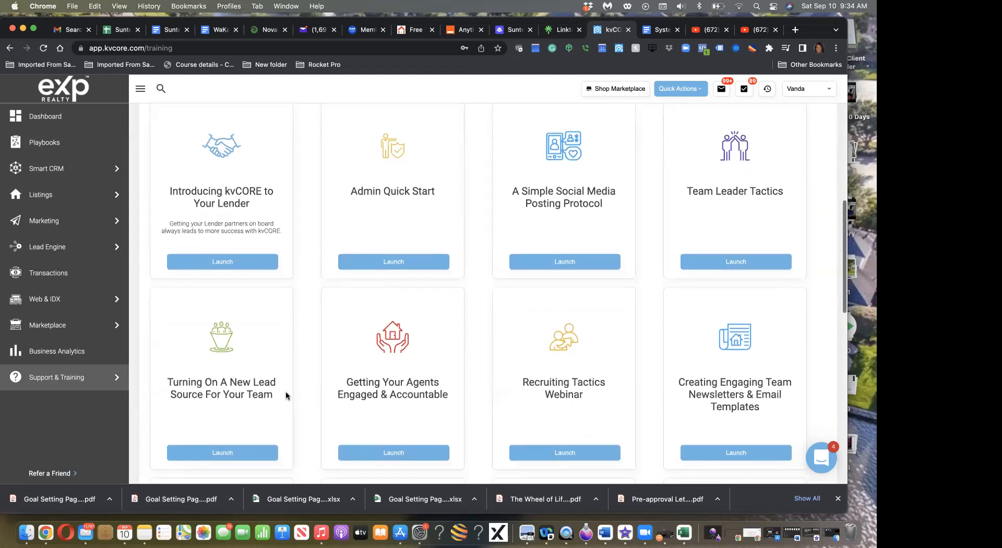
scroll(286, 395, up, 5)
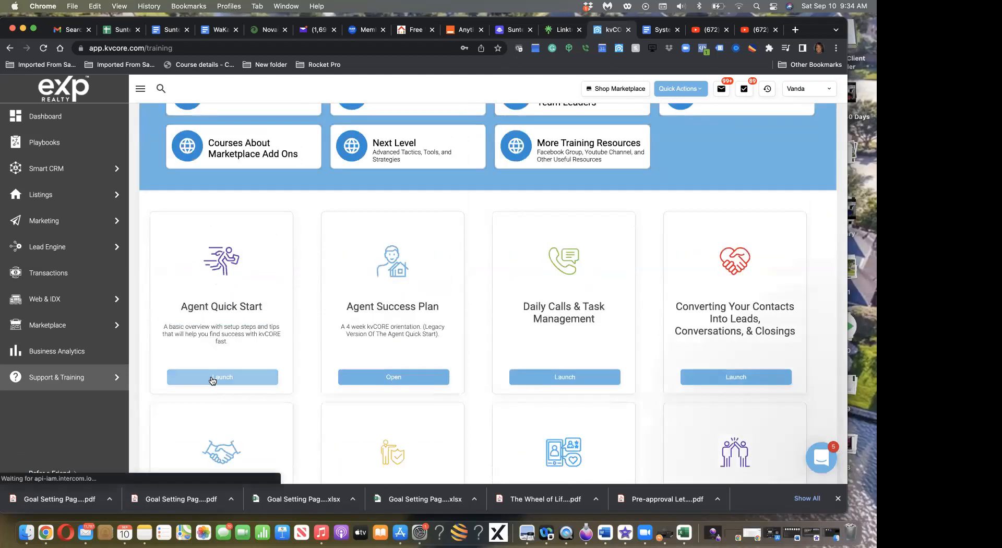
click(213, 377)
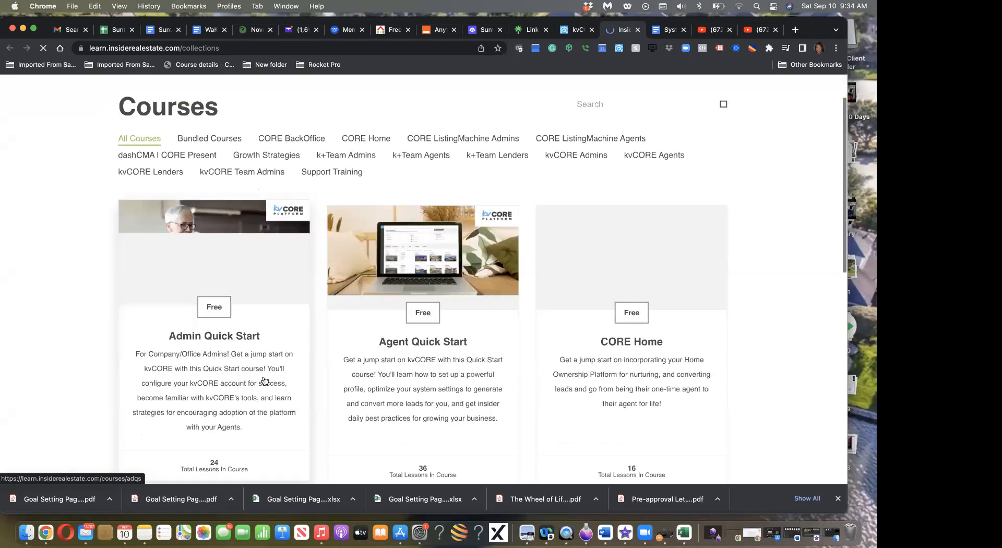
Step: Browse the All Courses catalogue, examining the course descriptions and returning to the Agent Quick Start course
scroll(265, 381, down, 3)
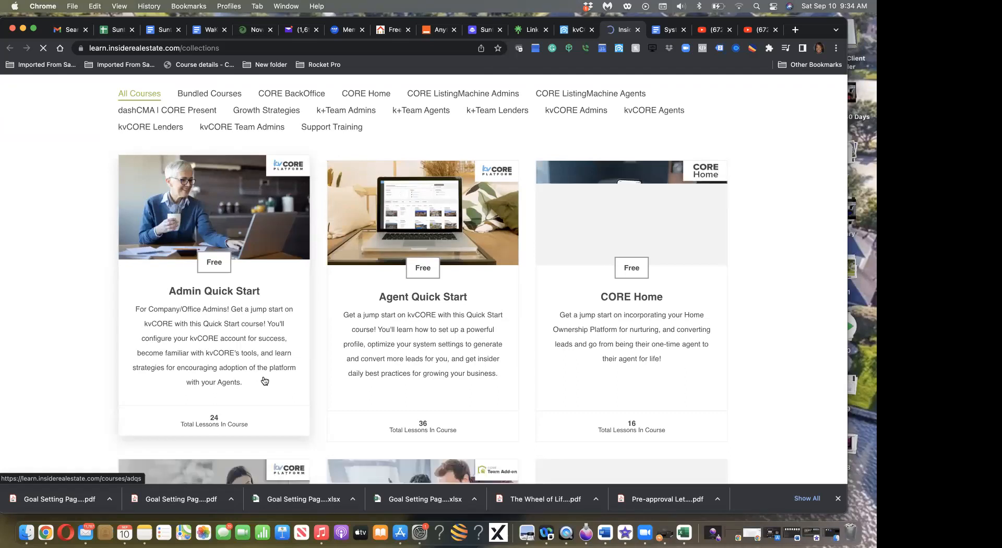
scroll(265, 380, down, 1)
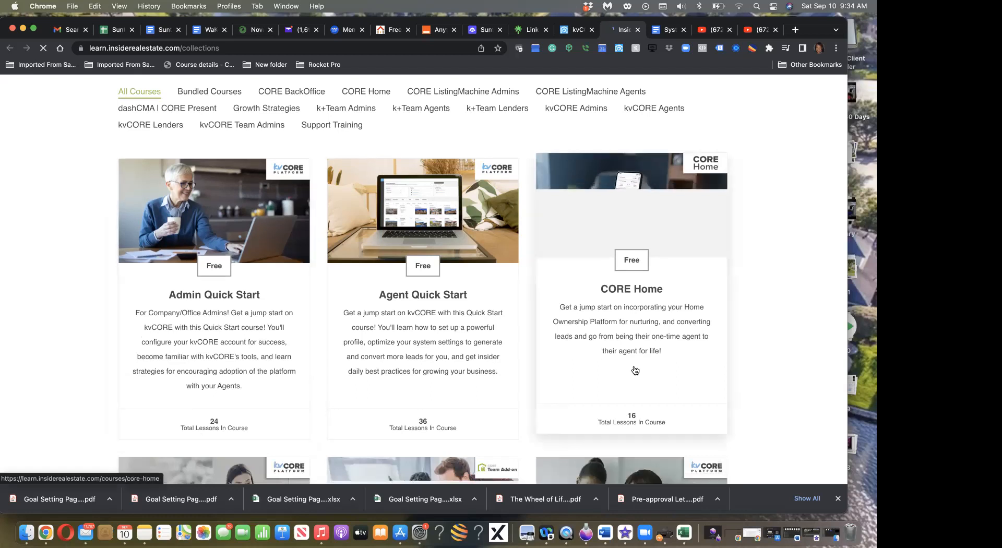
scroll(635, 370, down, 2)
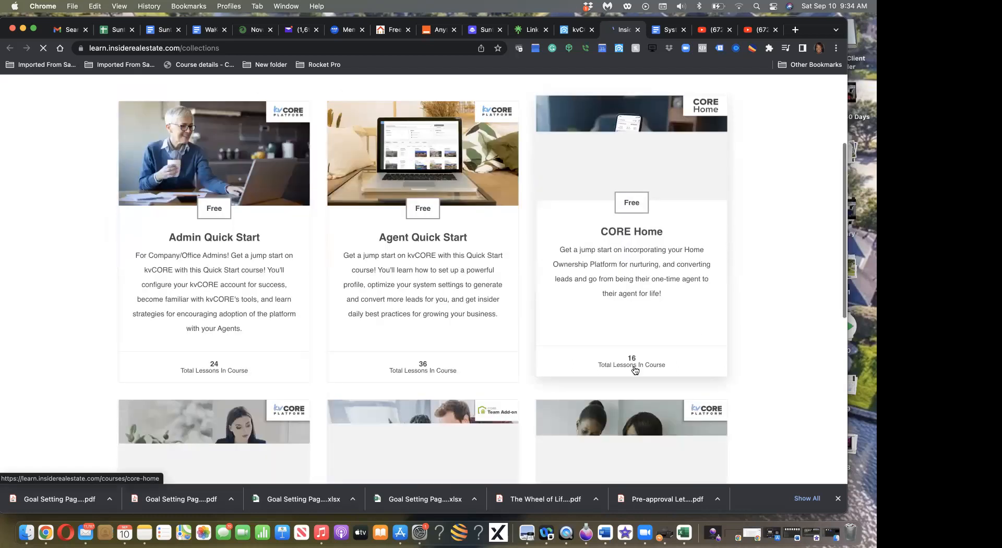
scroll(635, 371, down, 3)
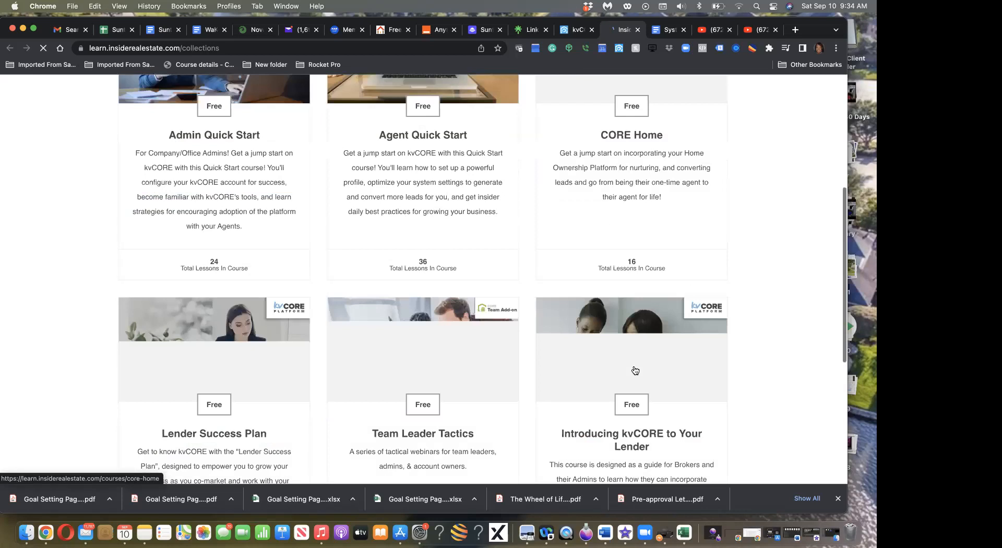
scroll(635, 370, down, 2)
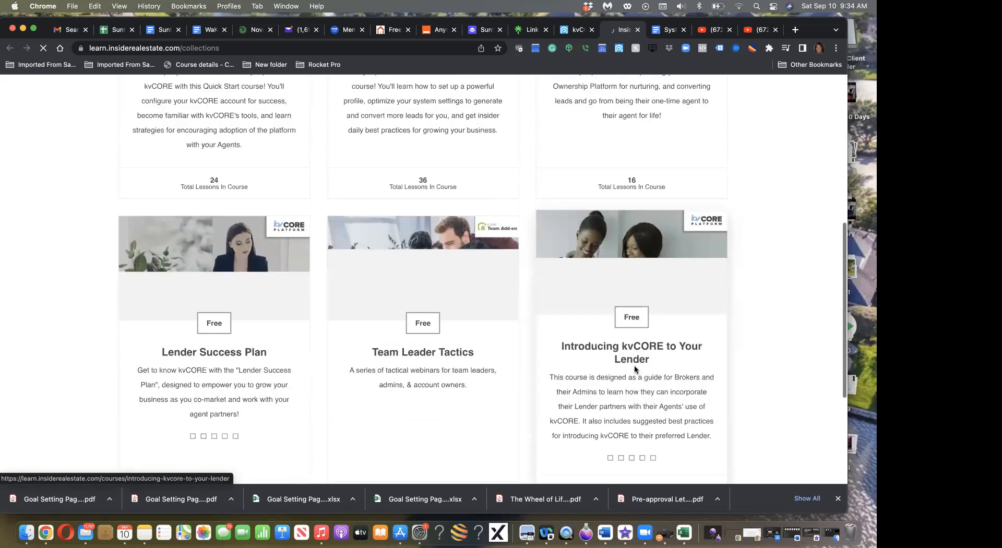
scroll(635, 370, up, 3)
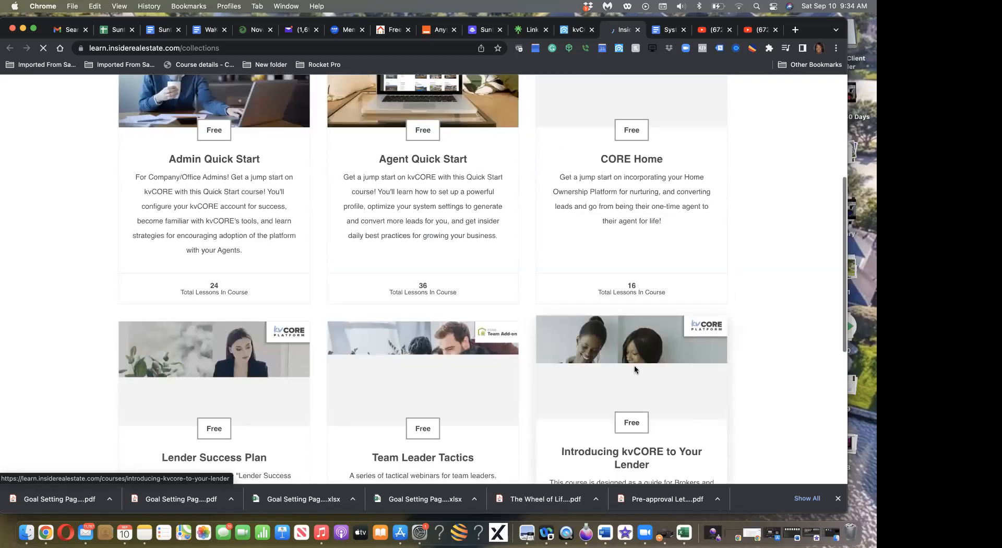
scroll(429, 225, up, 2)
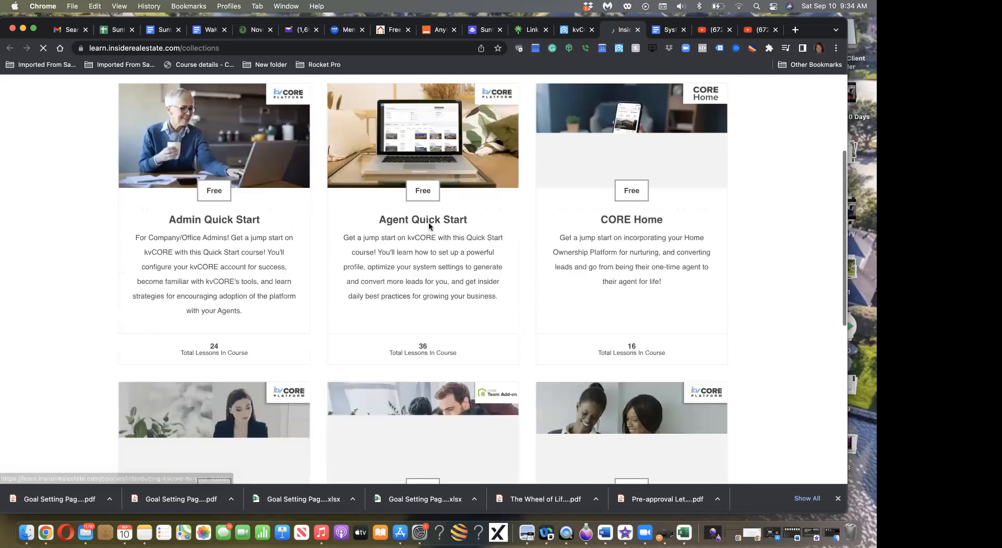
scroll(429, 226, up, 1)
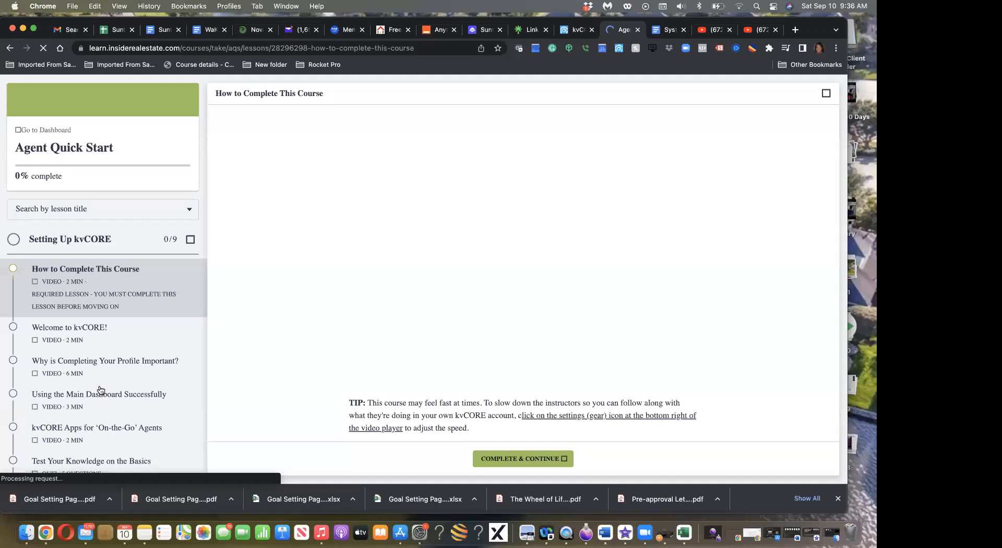
Step: Expand the Fueling Your Pipeline section of the Agent Quick Start course and review its lessons
scroll(103, 413, down, 5)
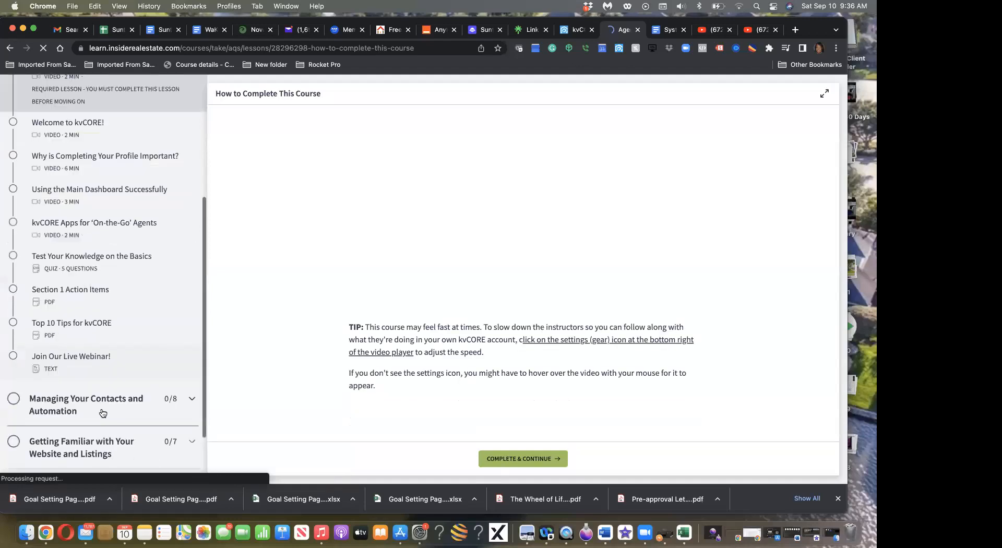
scroll(103, 412, down, 2)
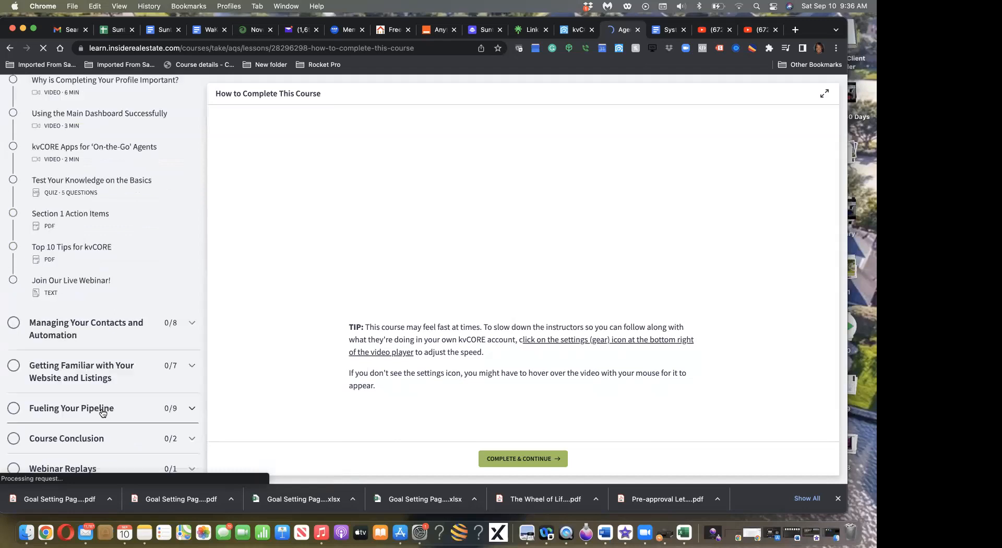
click(102, 413)
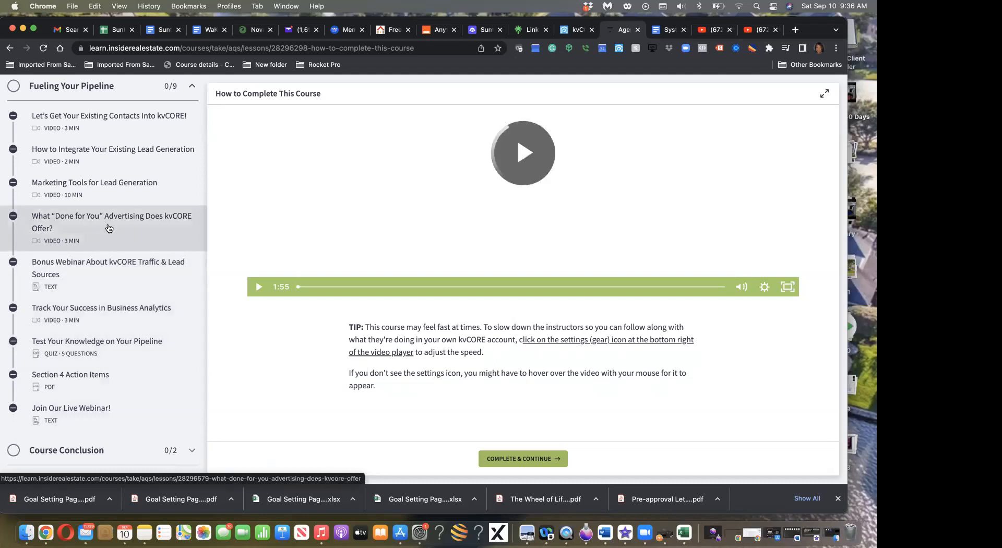
scroll(109, 228, up, 1)
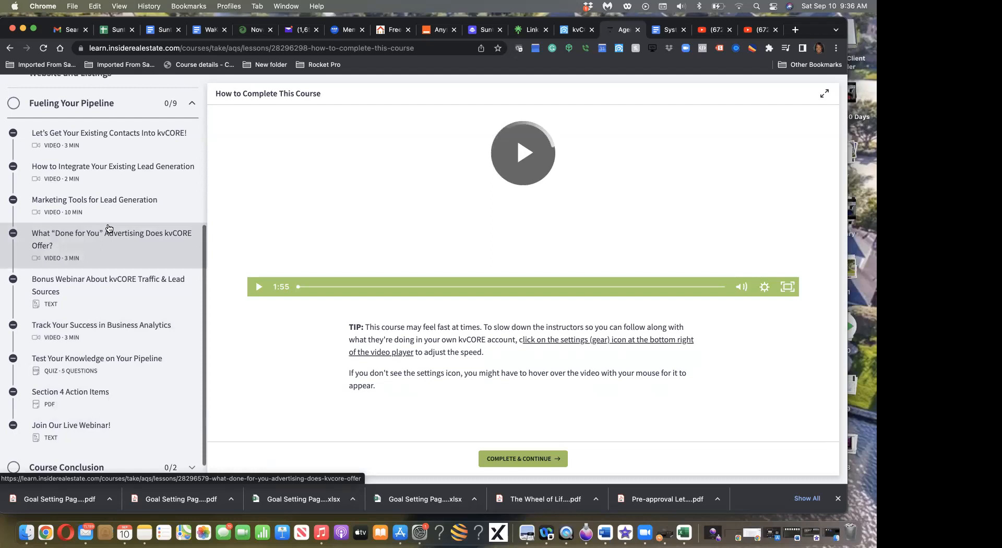
scroll(109, 228, up, 1)
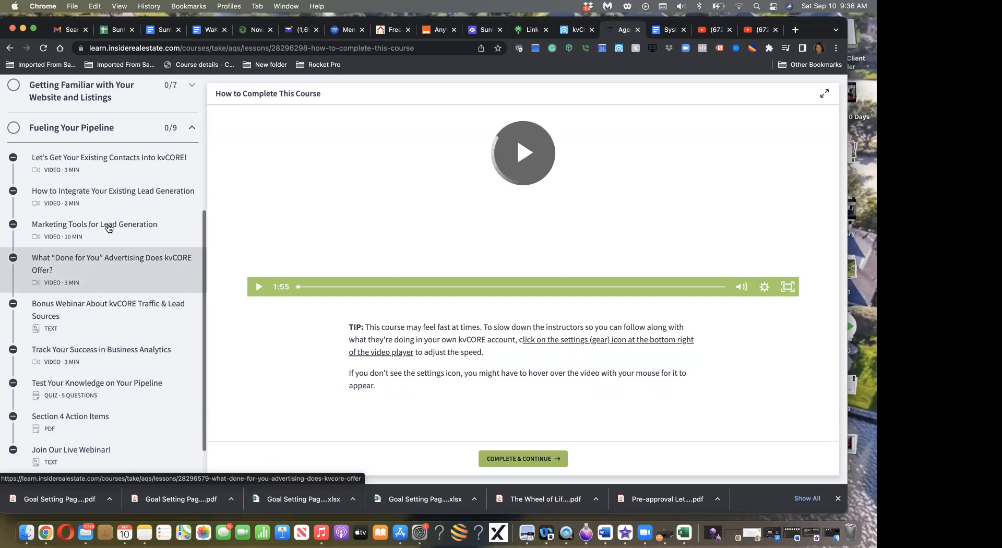
scroll(109, 228, up, 1)
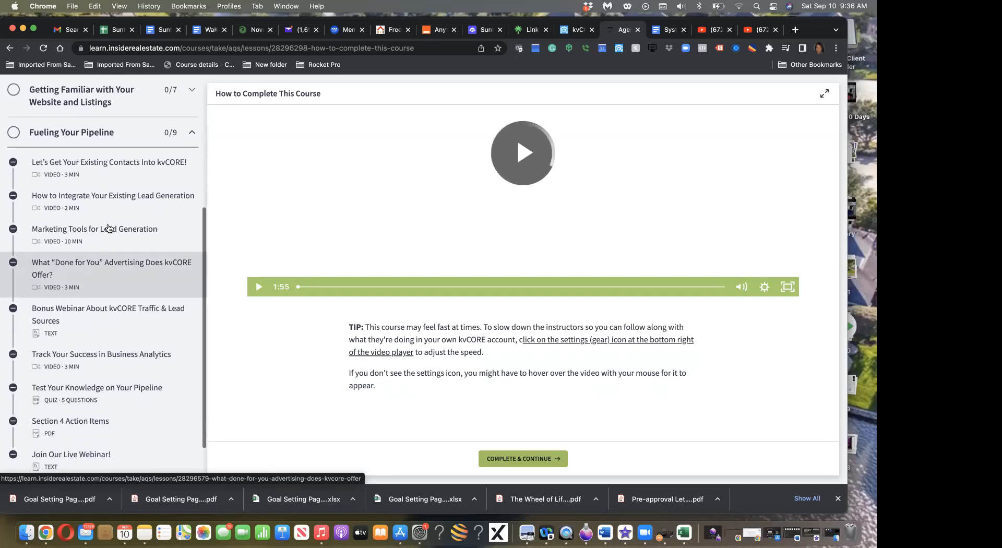
scroll(109, 228, down, 2)
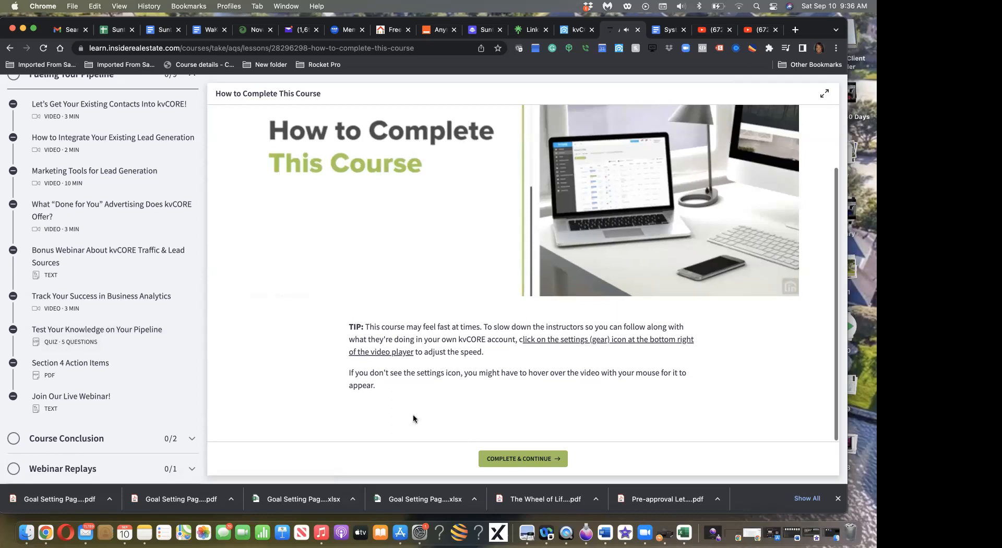
Step: View the How to Complete This Course lesson video and pause it at 0:21
scroll(412, 414, up, 2)
scroll(412, 415, down, 2)
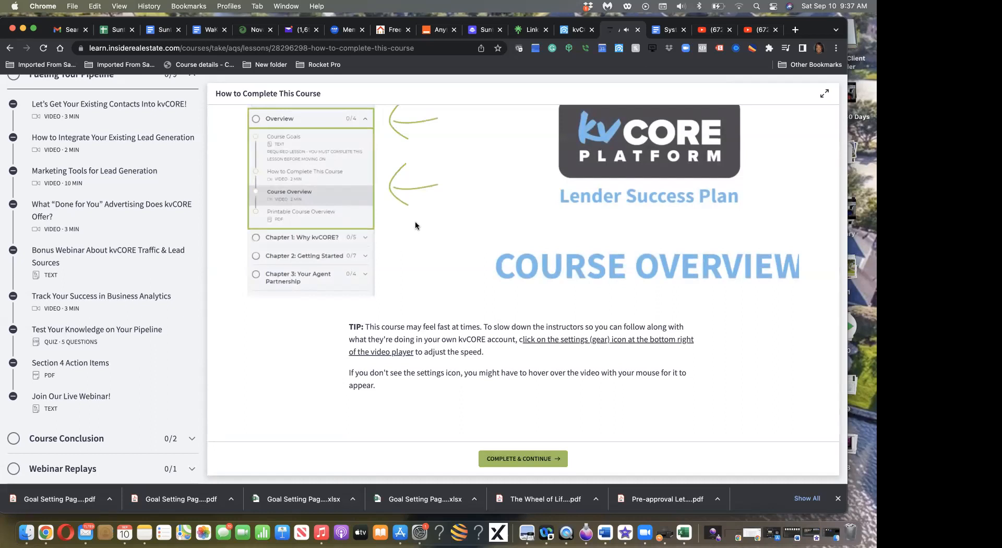
scroll(510, 243, up, 3)
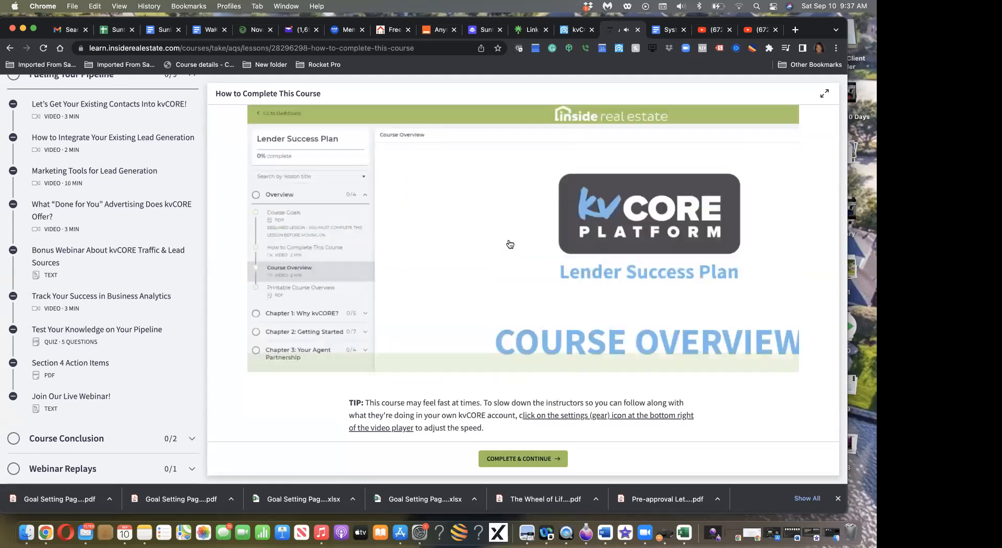
click(521, 226)
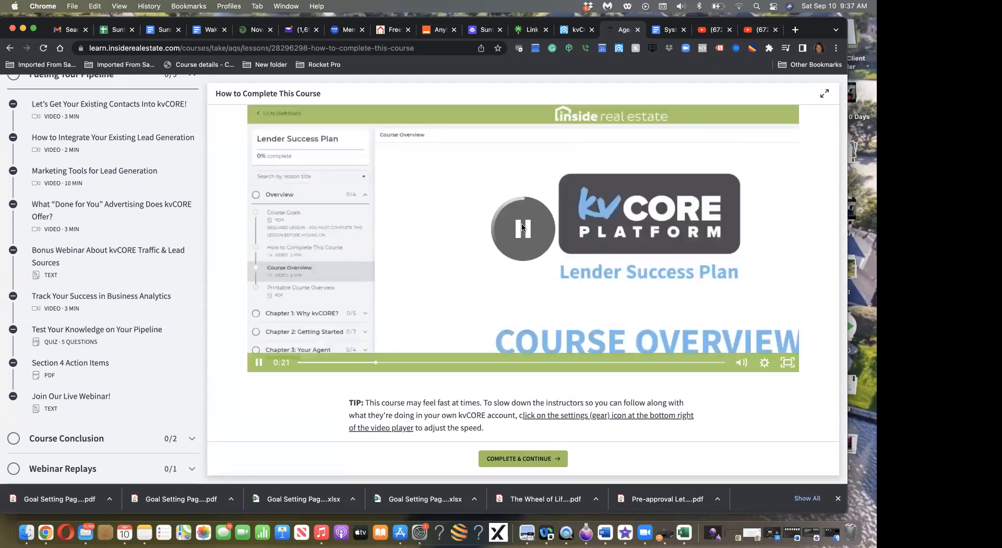
click(489, 139)
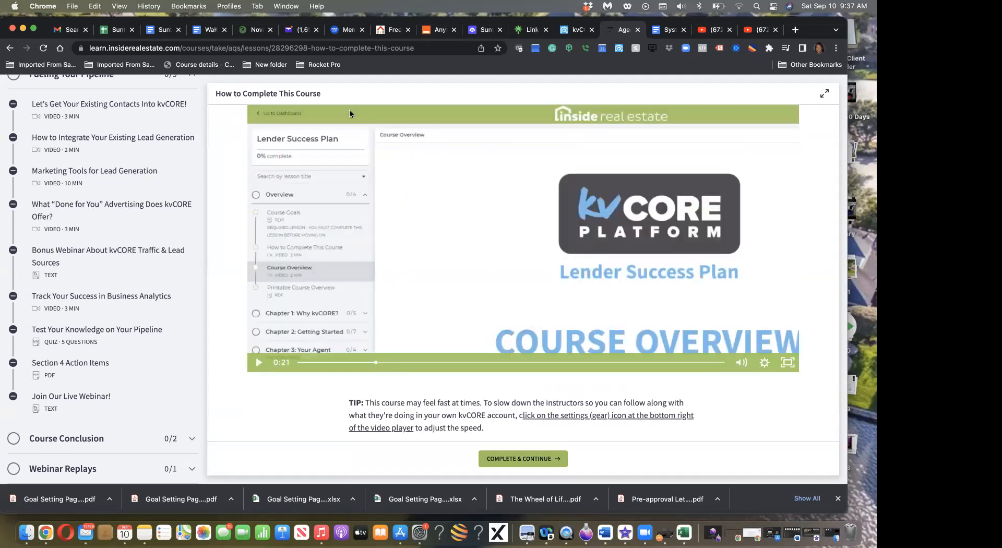
Step: Close the Agent Quick Start course page and switch to the Systems document in Google Docs
click(638, 32)
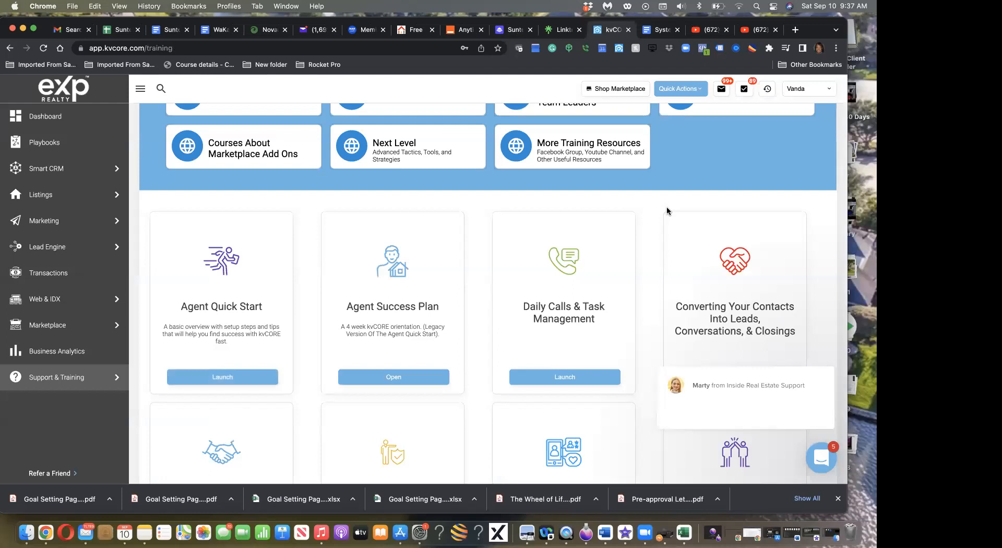
scroll(666, 205, up, 3)
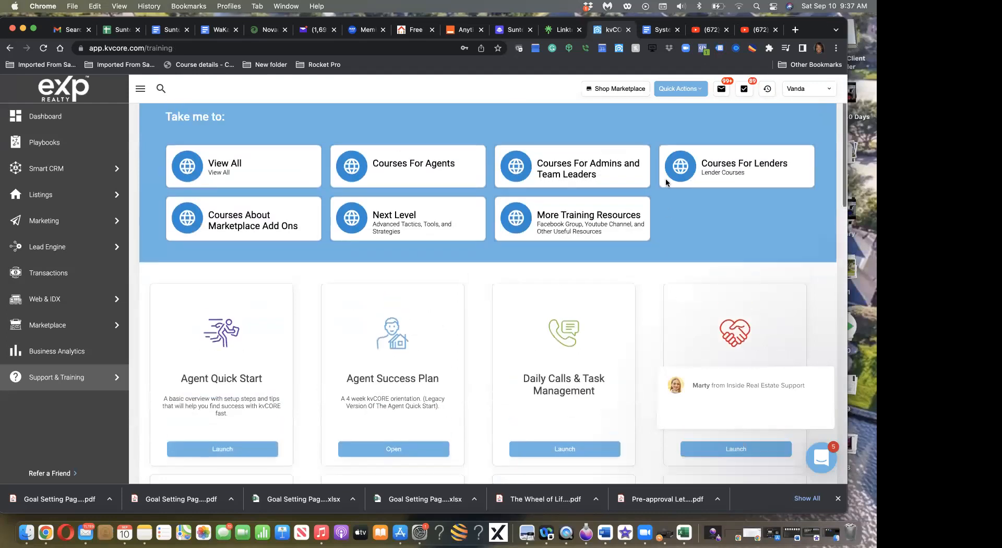
click(659, 33)
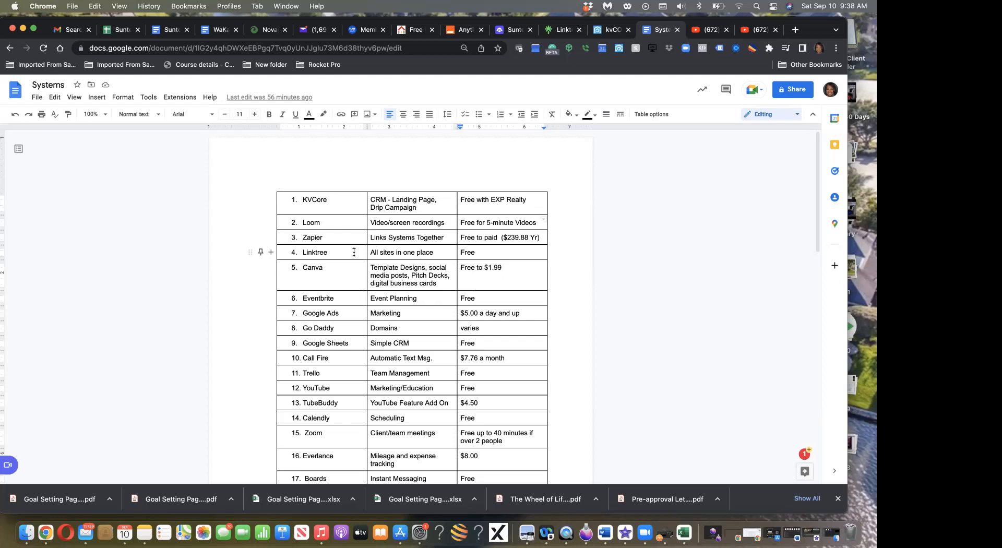
Step: Switch to the Linktree admin page and review the list of published links down to Get Your Real Estate License
click(563, 30)
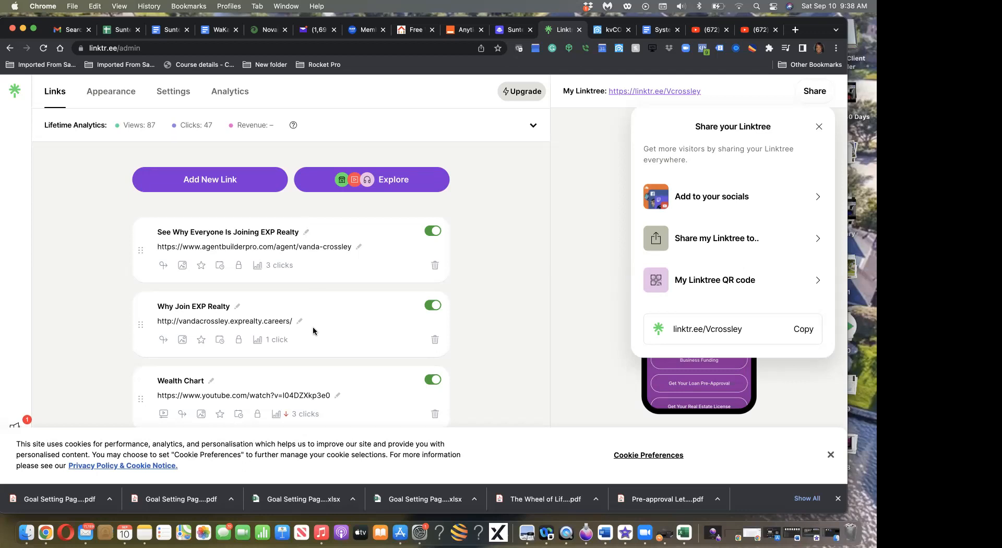
scroll(313, 330, down, 3)
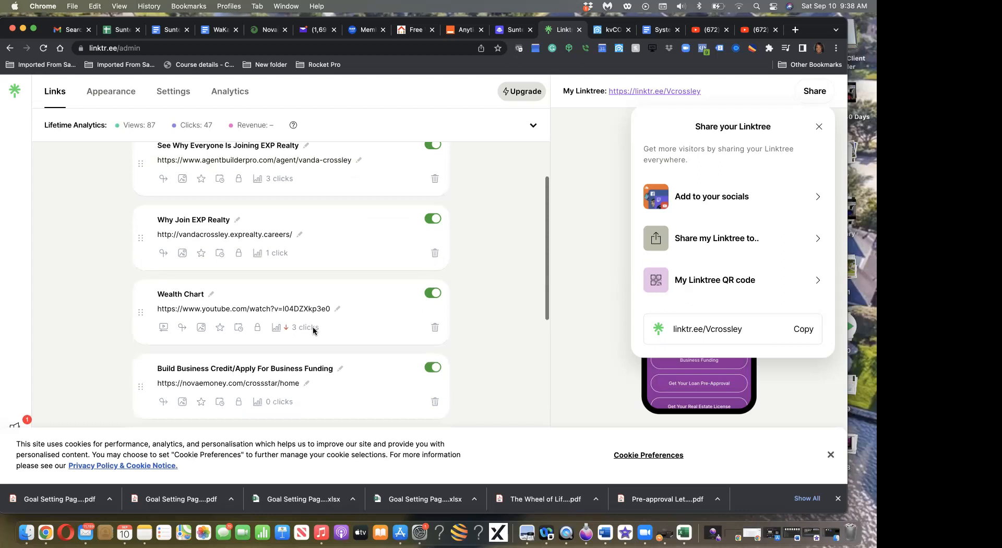
scroll(313, 330, down, 2)
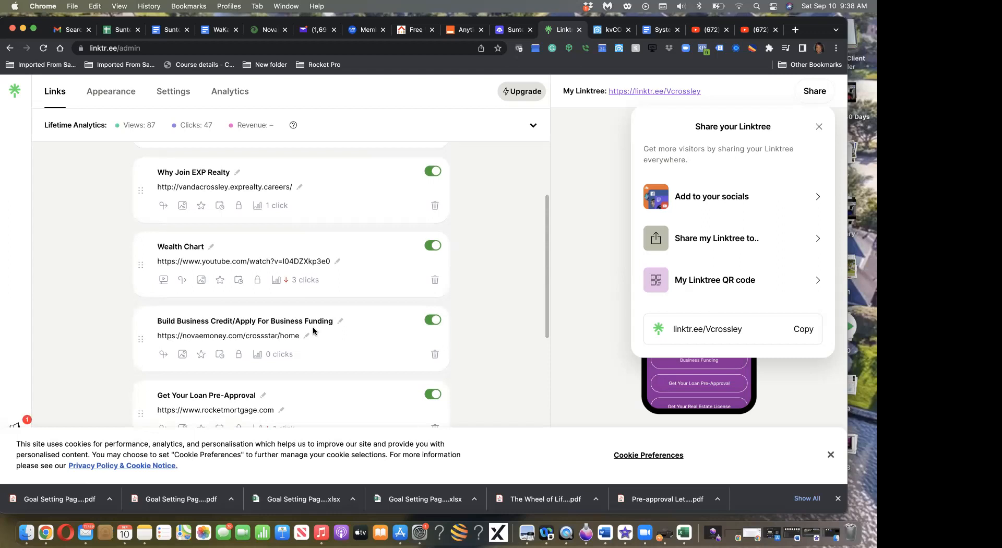
scroll(313, 330, down, 2)
scroll(313, 330, down, 2)
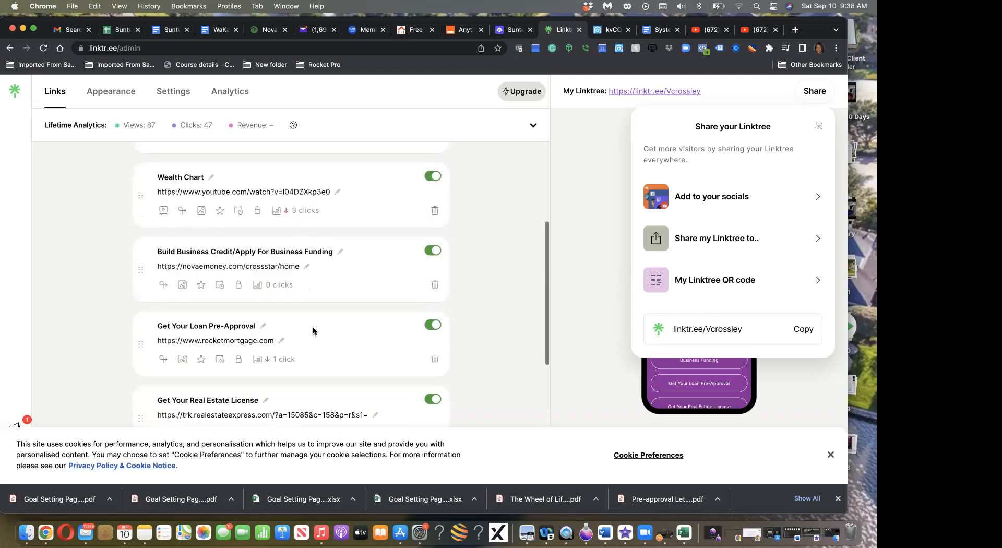
scroll(313, 330, down, 1)
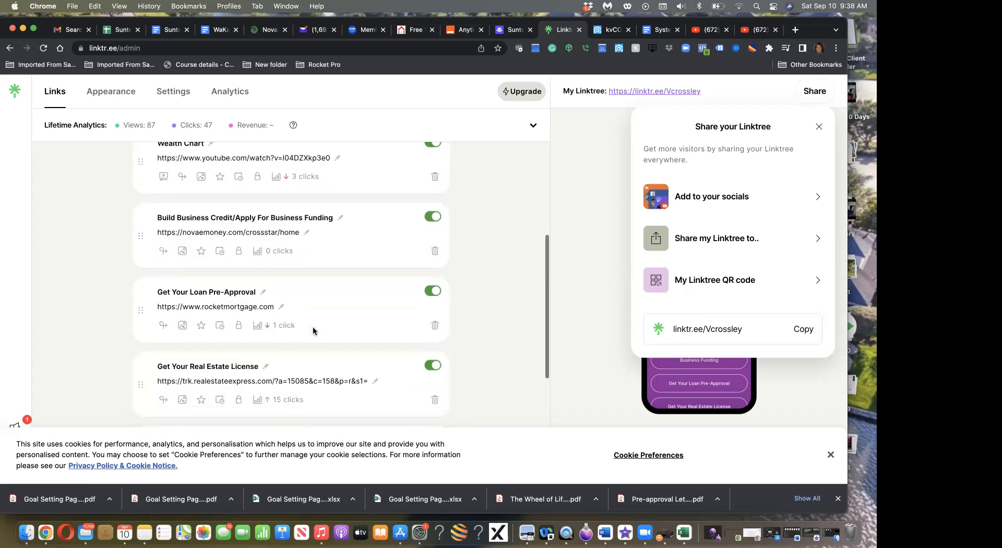
Step: Open the public Linktree profile page from the admin page and review its published links down to Webtalk
scroll(313, 330, down, 1)
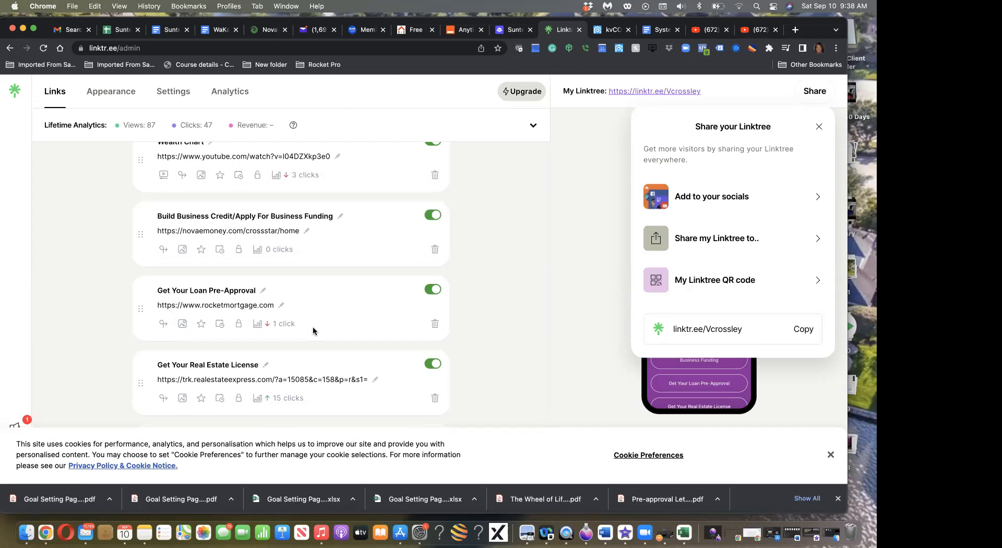
scroll(313, 330, up, 5)
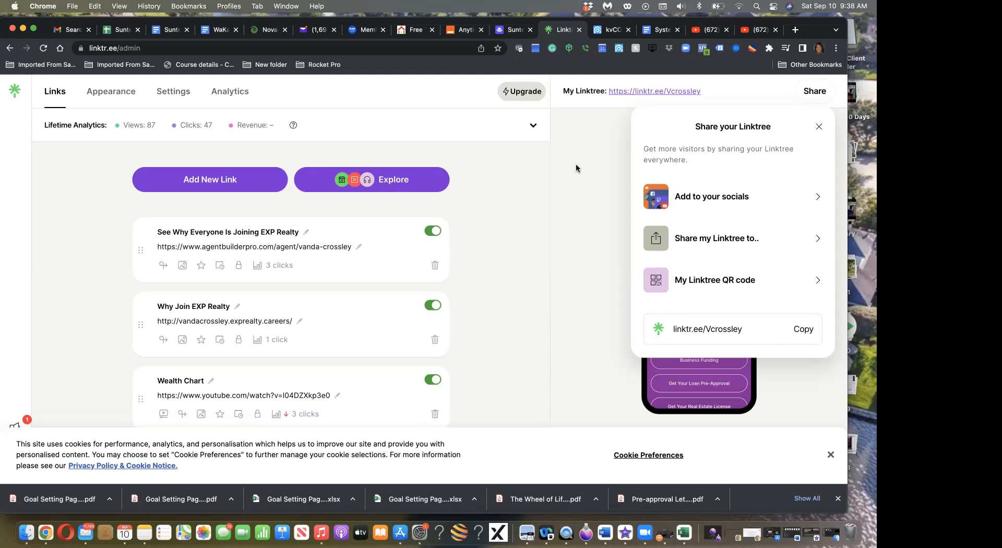
click(635, 92)
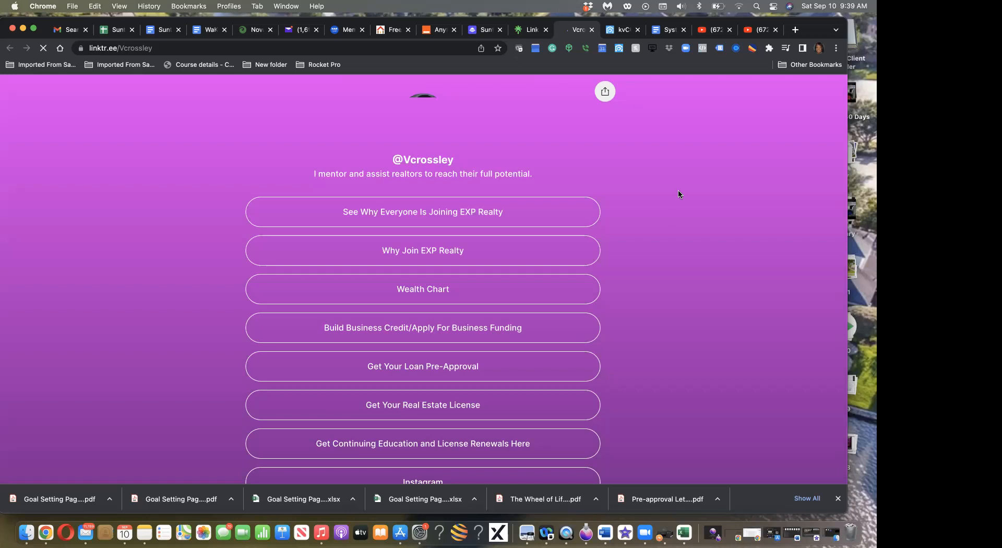
scroll(668, 232, down, 3)
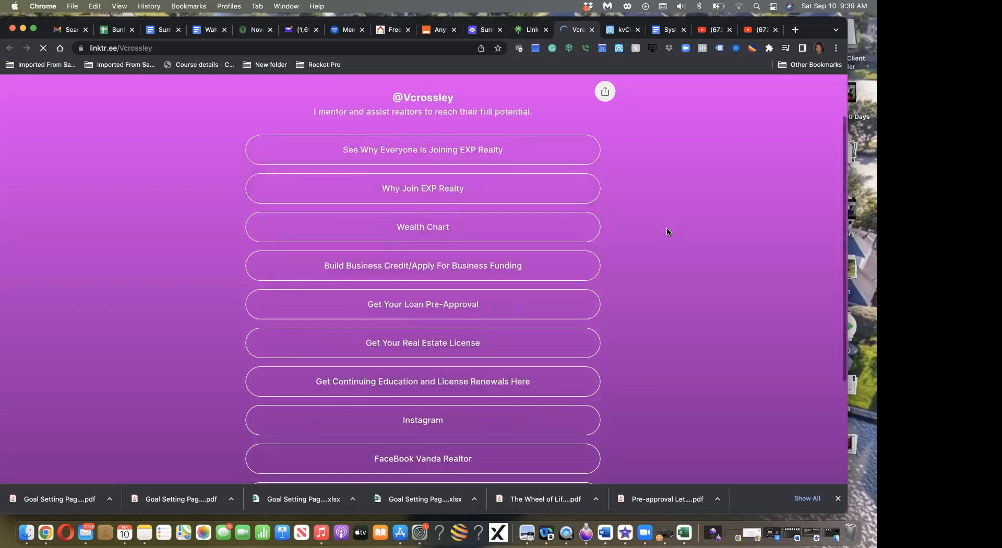
scroll(669, 232, down, 1)
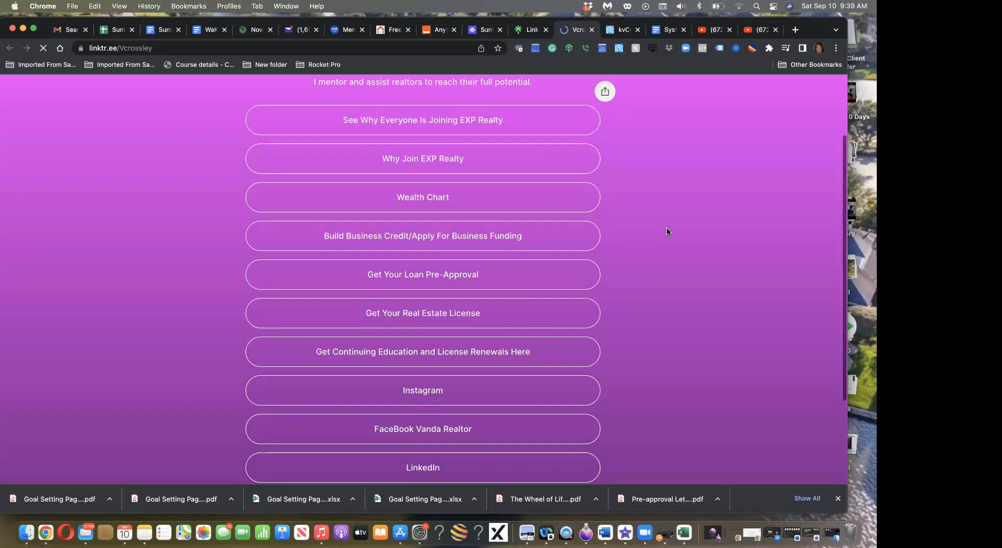
scroll(667, 232, down, 4)
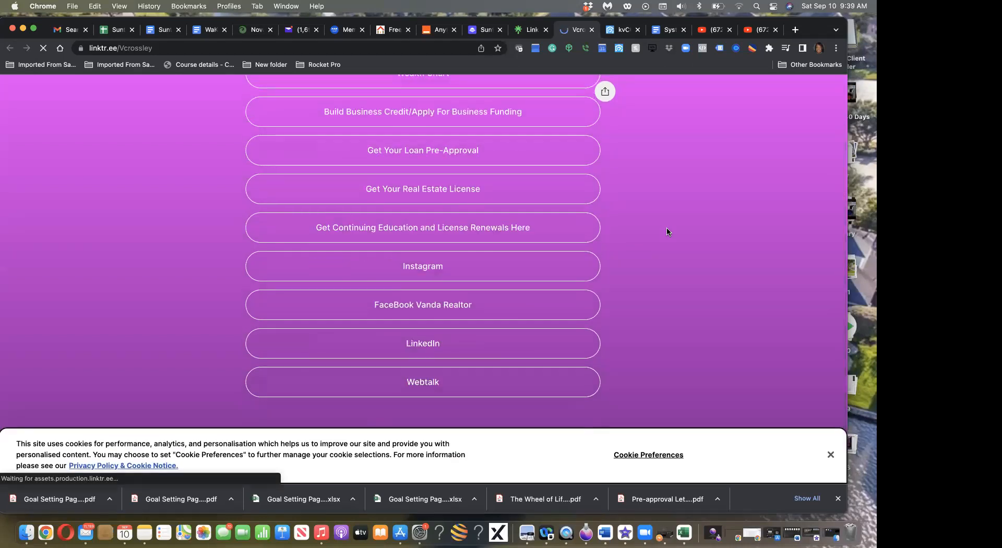
Step: Go back through the link list on the public Linktree page and open the Instagram link
scroll(668, 232, up, 2)
scroll(667, 231, up, 1)
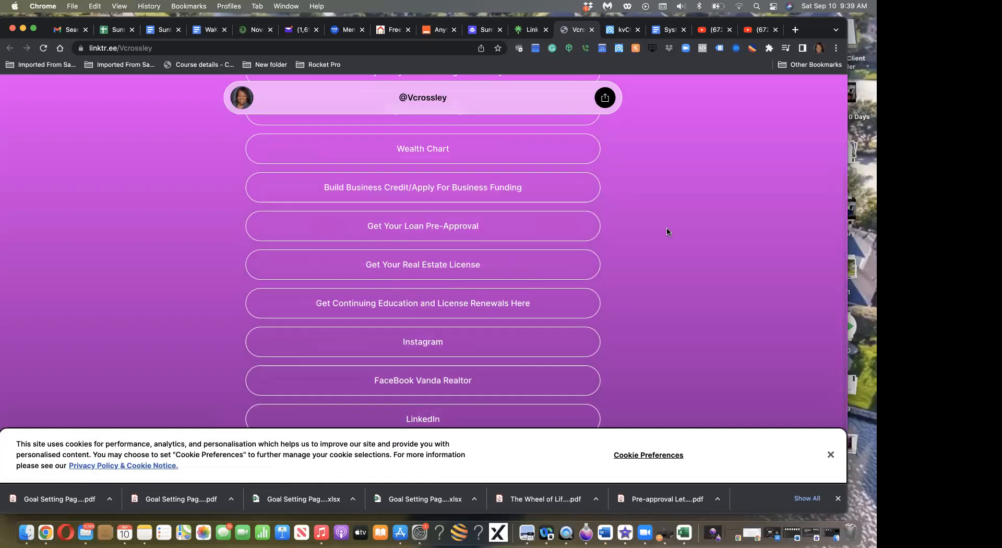
scroll(668, 232, up, 2)
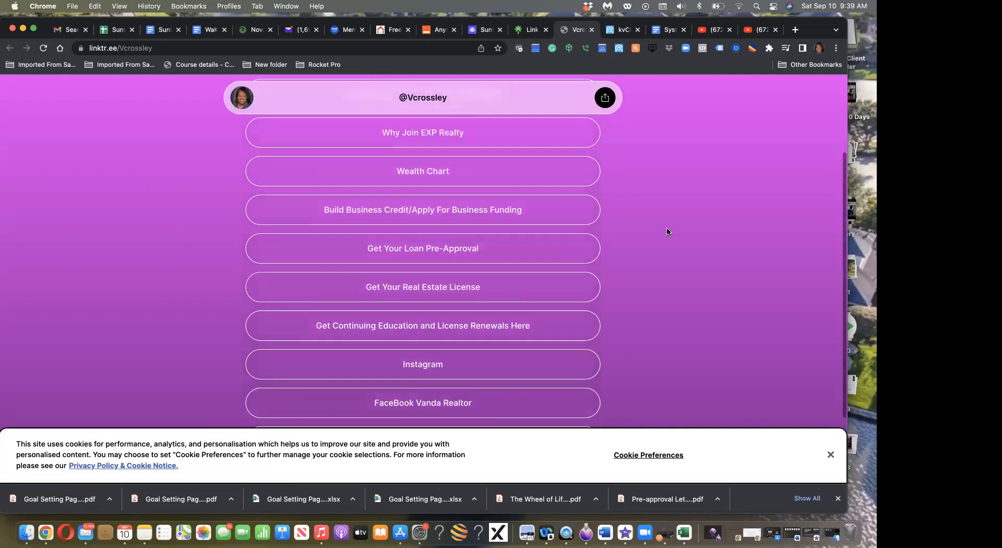
scroll(668, 231, down, 1)
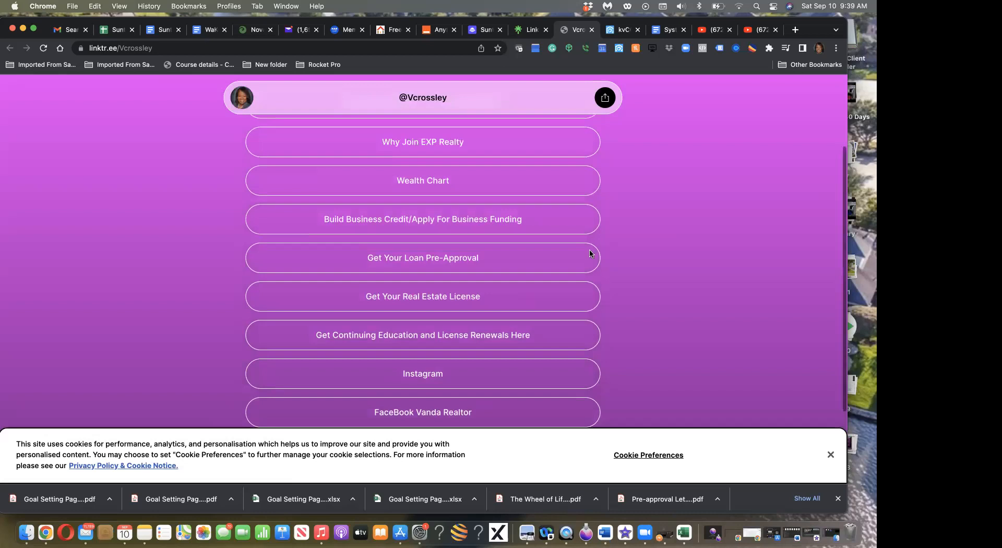
click(423, 374)
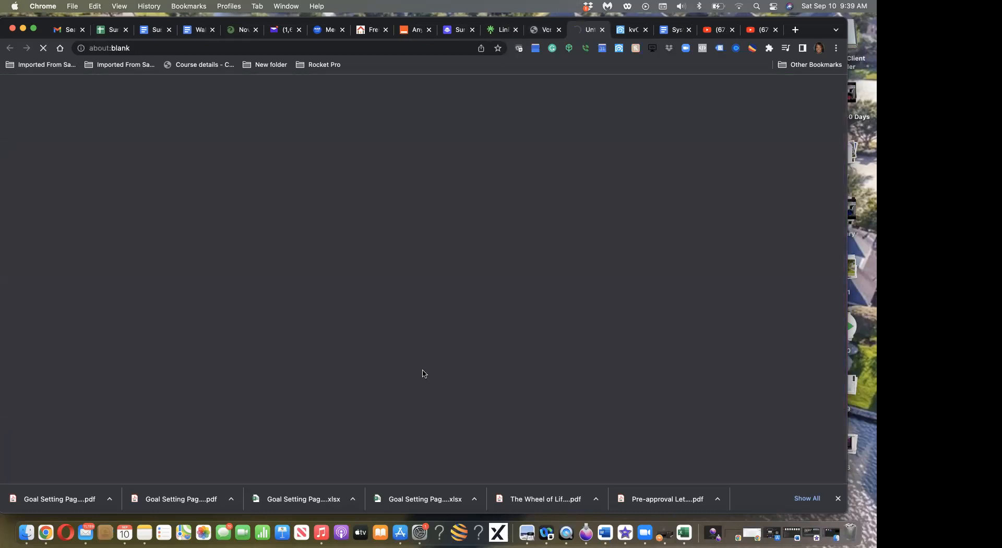
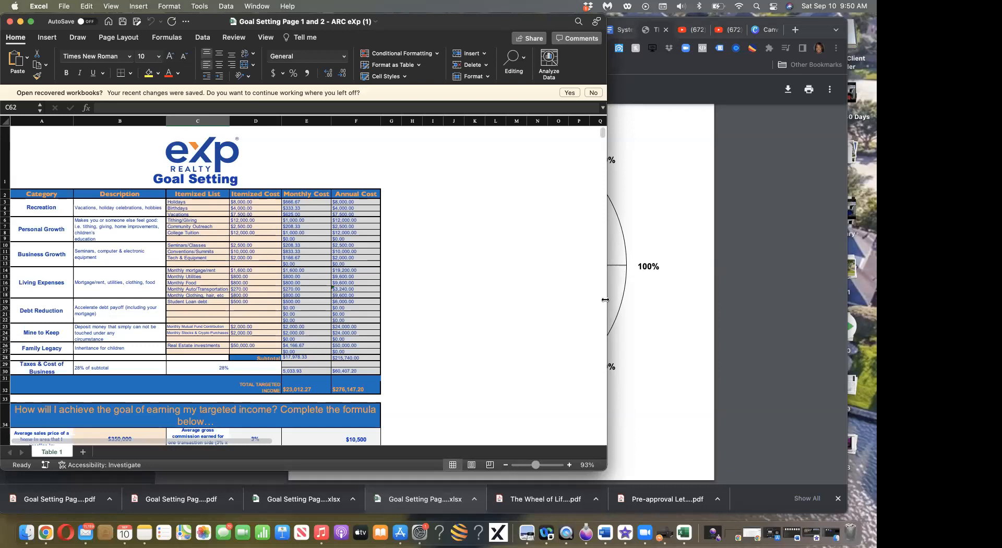
Step: Widen the Goal Setting workbook window in Excel and review the expense categories down to Total Targeted Income
drag(606, 300, 748, 290)
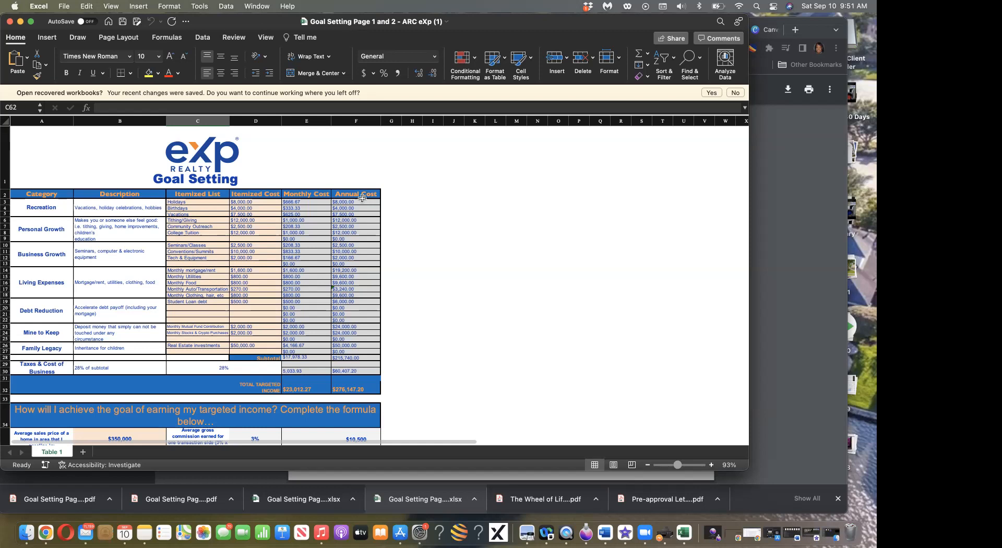
scroll(362, 198, down, 3)
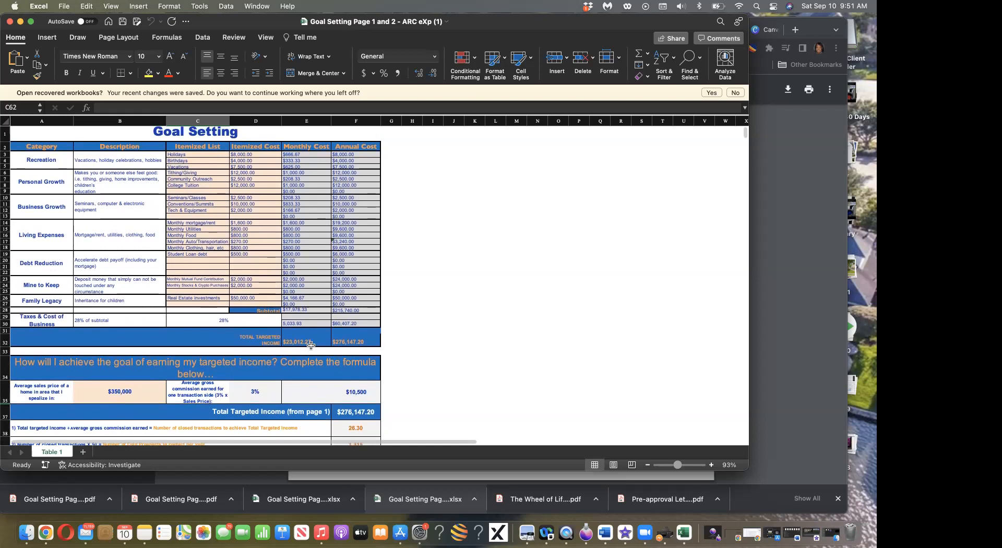
scroll(309, 282, up, 3)
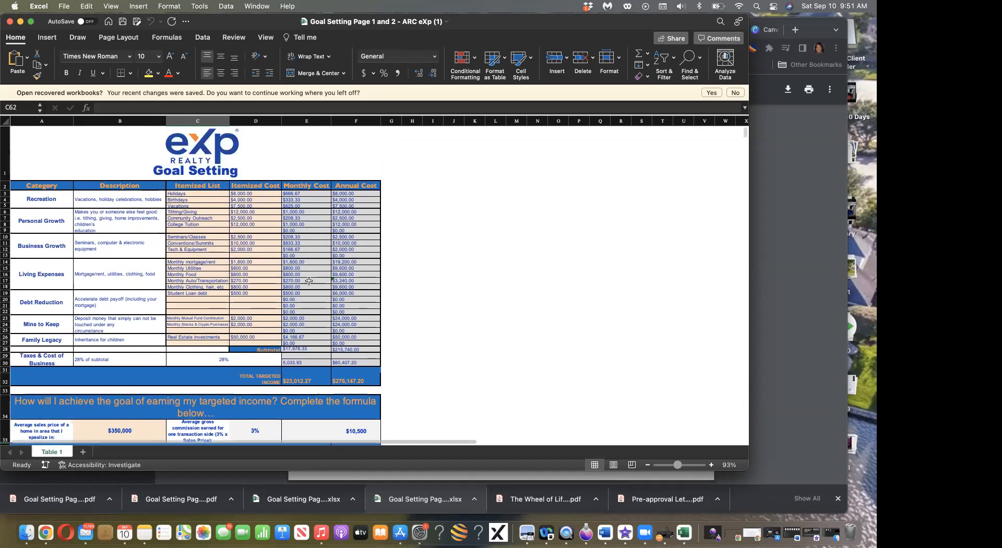
scroll(309, 282, down, 3)
scroll(308, 281, down, 2)
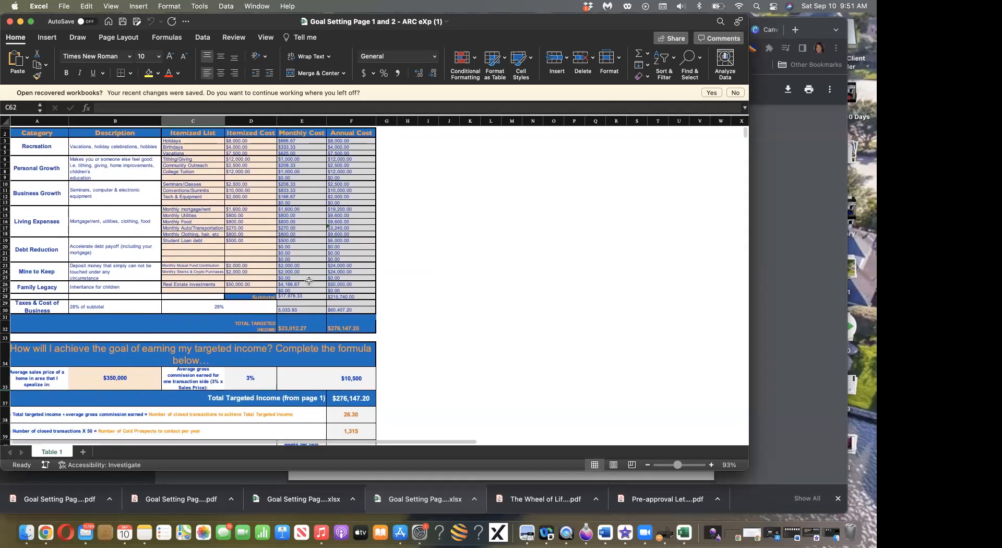
scroll(309, 281, down, 1)
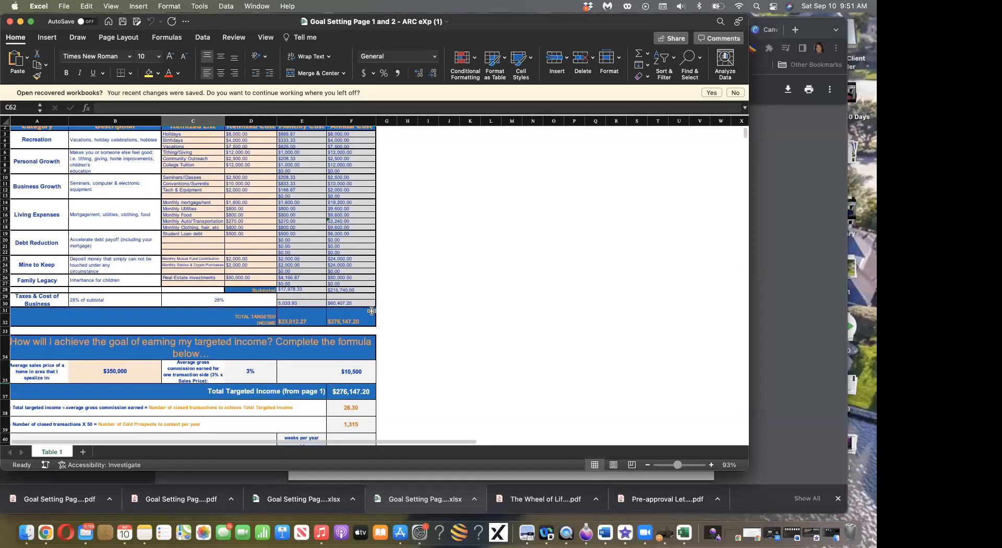
scroll(371, 310, down, 2)
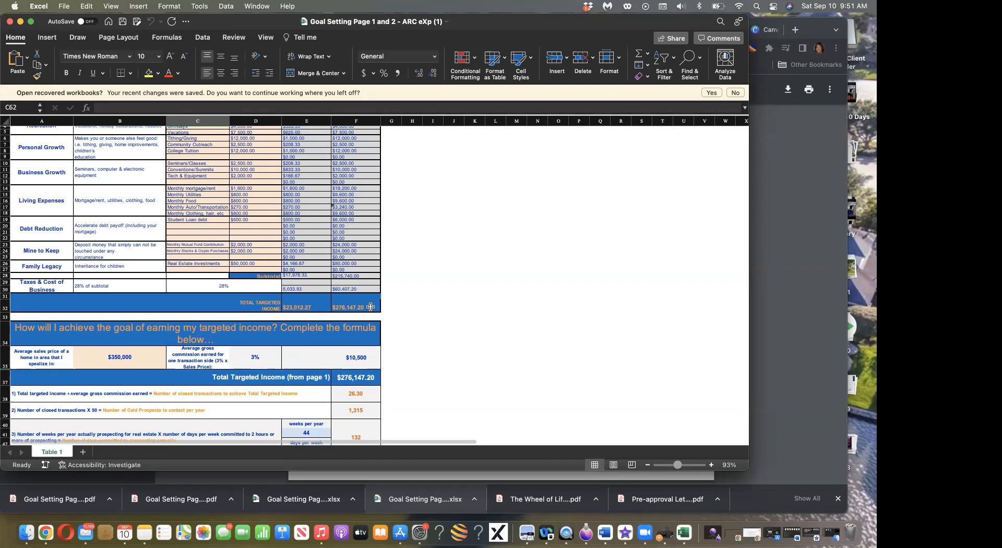
scroll(370, 307, up, 5)
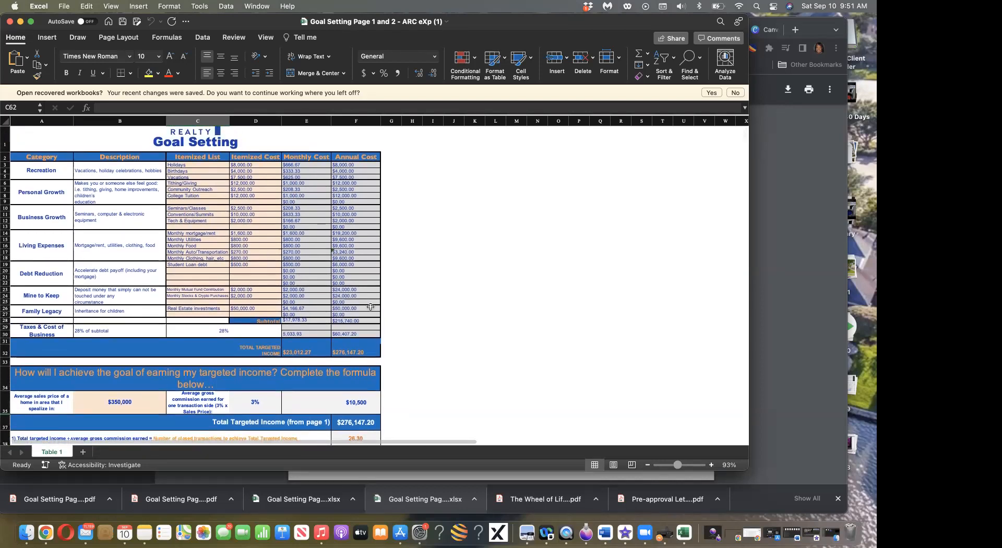
Step: Examine the targeted income formula section, from average sales price to daily prospects and signature lines, and return to the sheet's start
scroll(370, 307, down, 10)
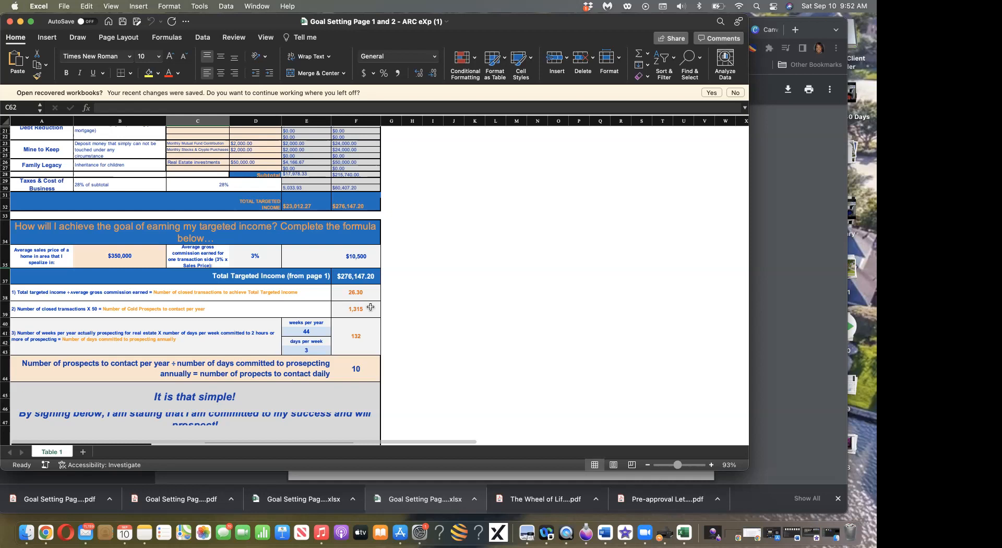
scroll(370, 307, down, 2)
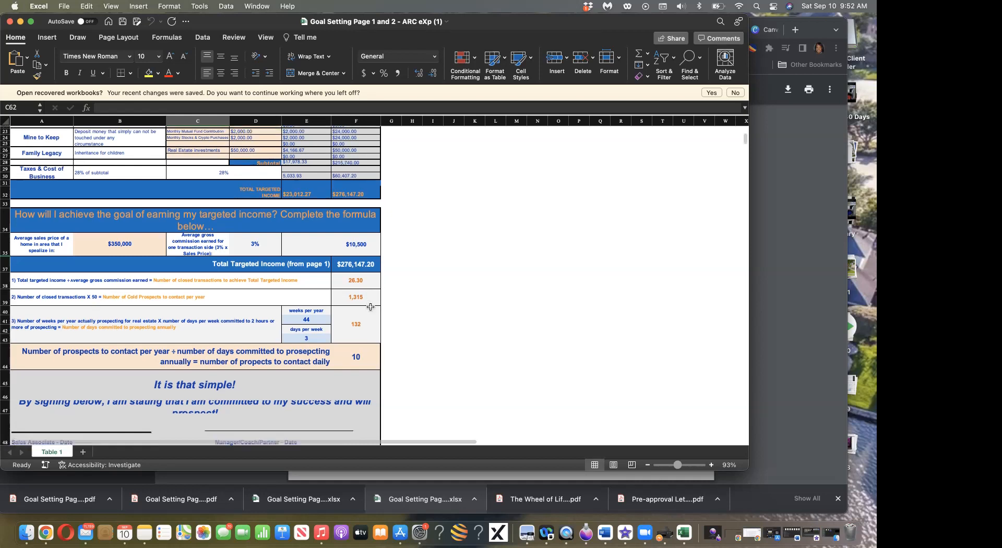
scroll(369, 307, up, 1)
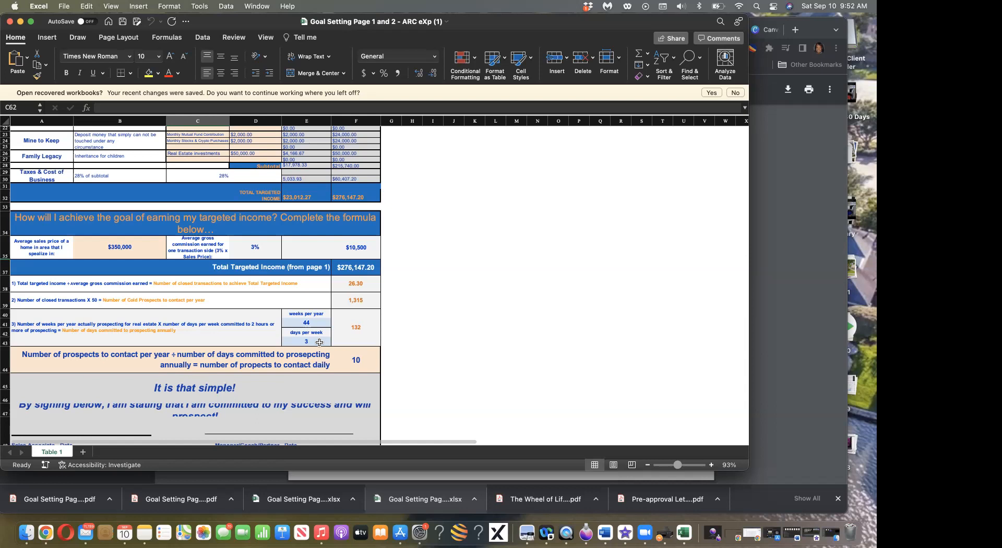
scroll(320, 342, down, 2)
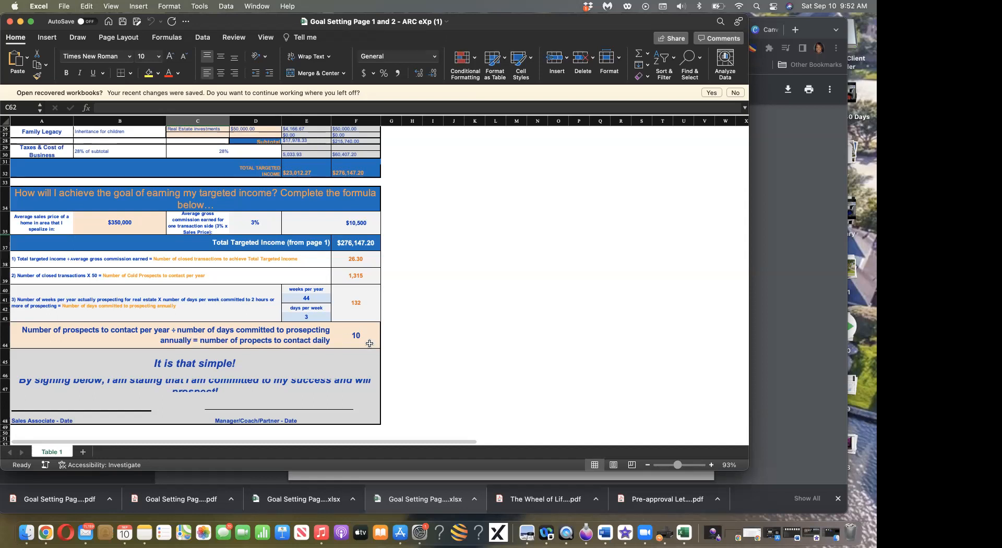
scroll(370, 344, down, 2)
scroll(369, 344, up, 3)
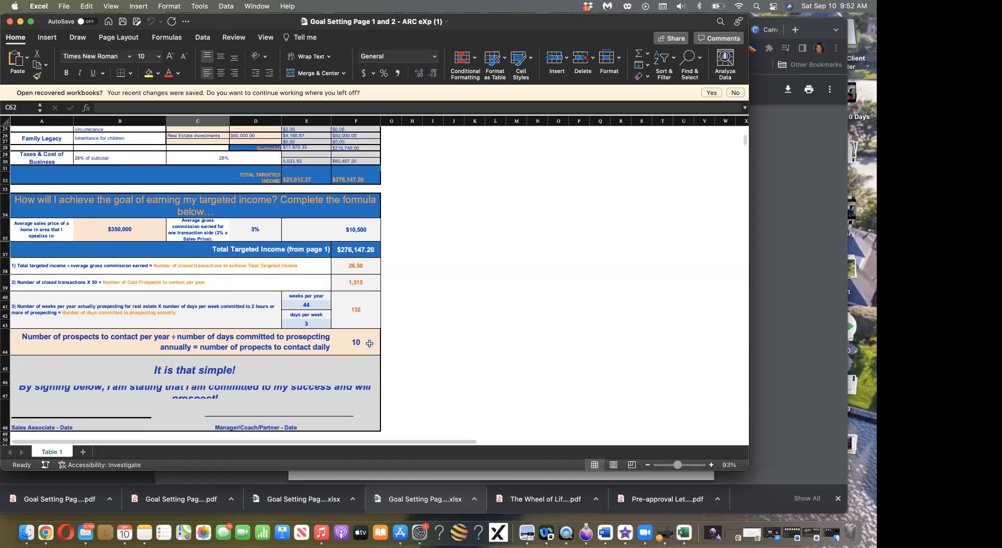
scroll(370, 344, down, 1)
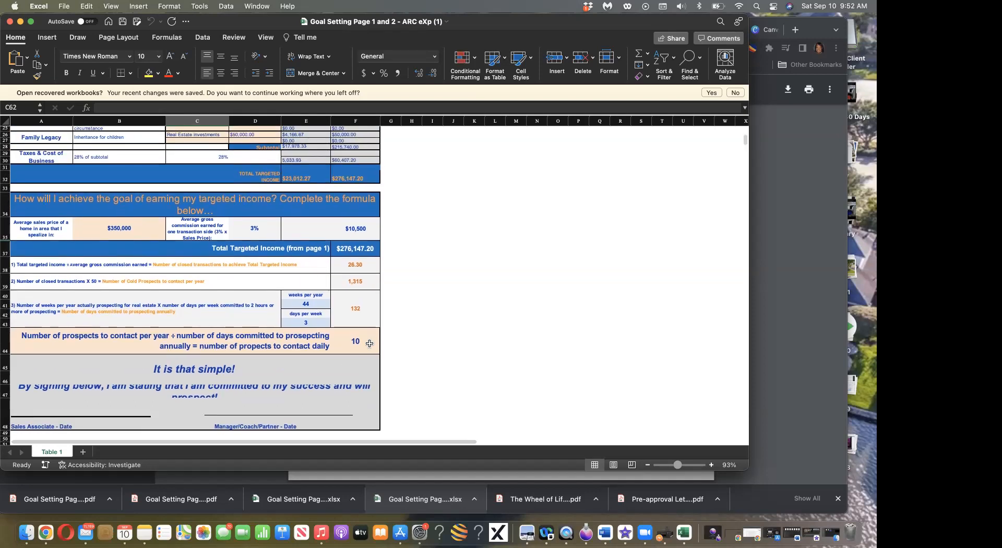
scroll(370, 343, up, 1)
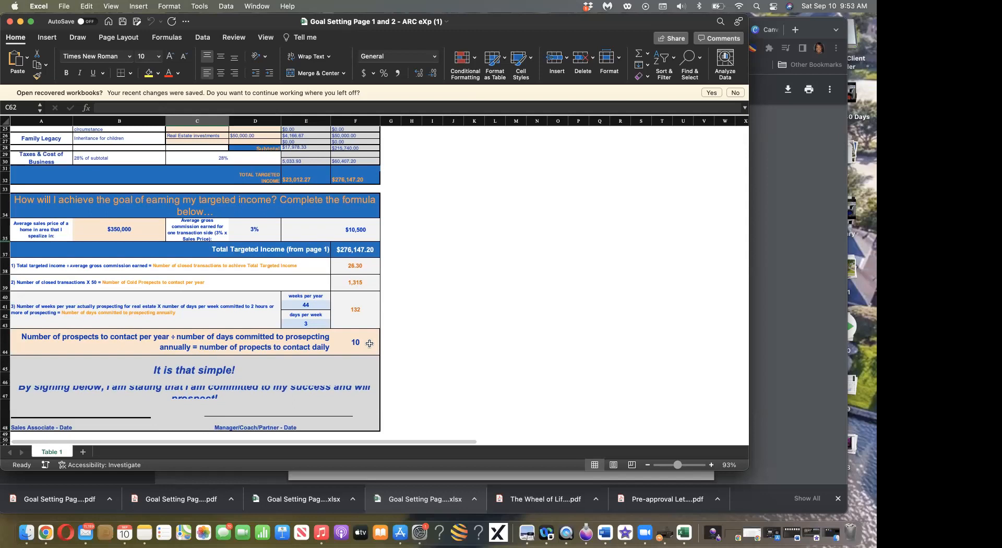
scroll(370, 344, up, 1)
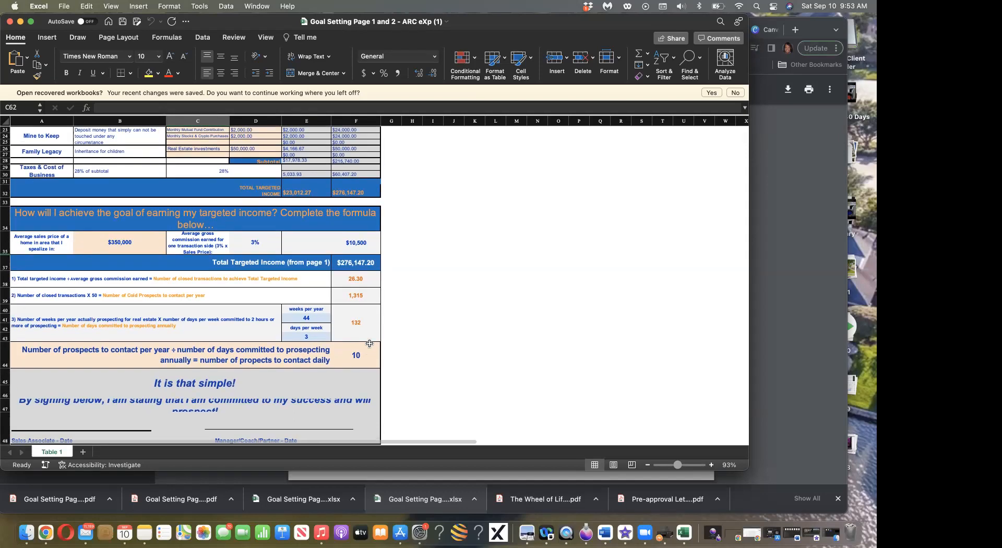
scroll(369, 343, up, 3)
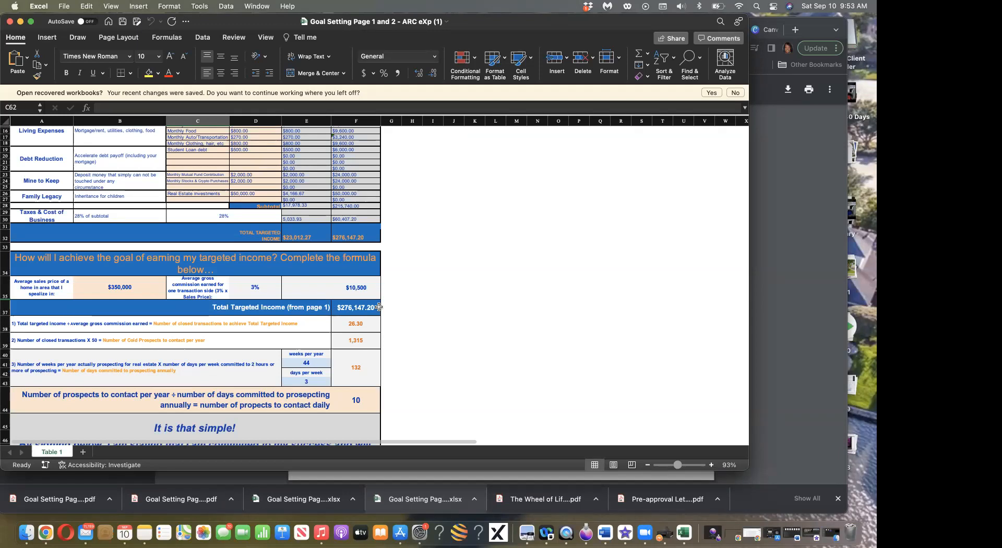
scroll(379, 307, down, 2)
scroll(379, 307, down, 3)
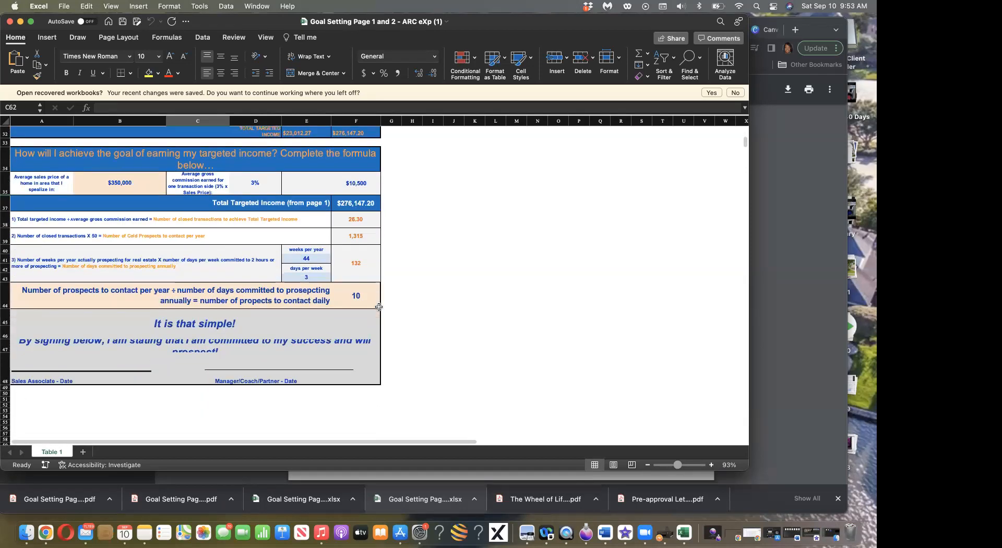
scroll(379, 307, up, 6)
scroll(378, 307, up, 3)
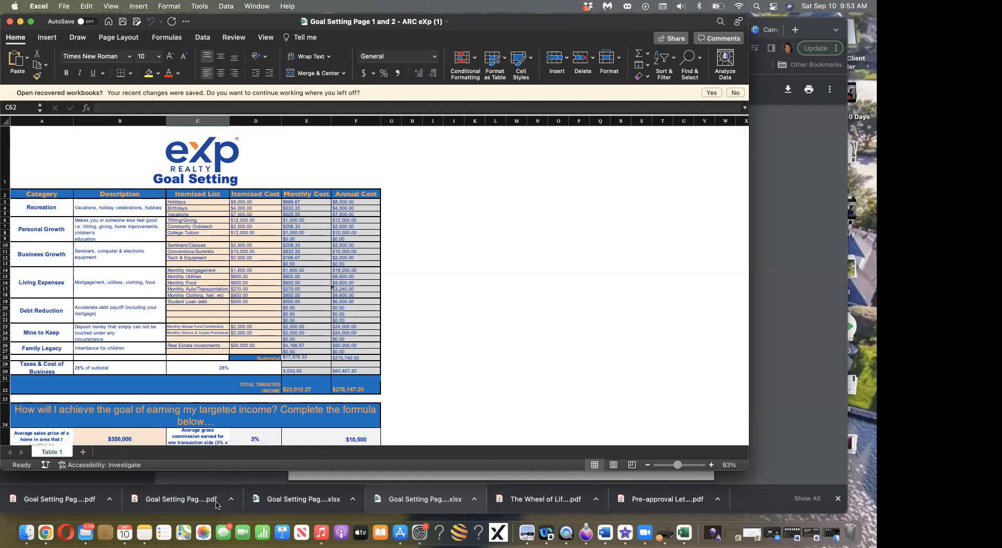
Step: Open the downloaded Goal Setting Page 1 PDF in Chrome and review its blank category table through Total Targeted Income
click(211, 503)
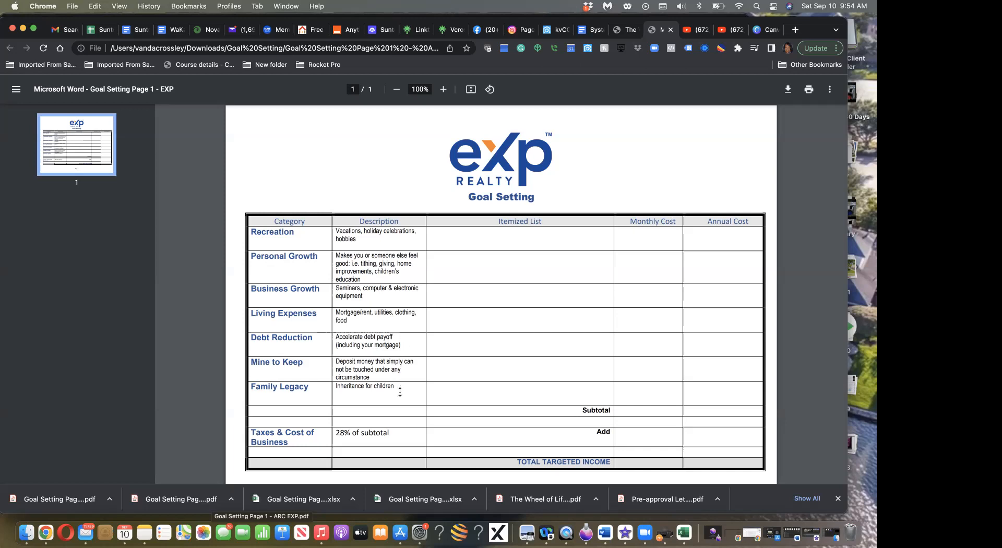
scroll(402, 432, down, 2)
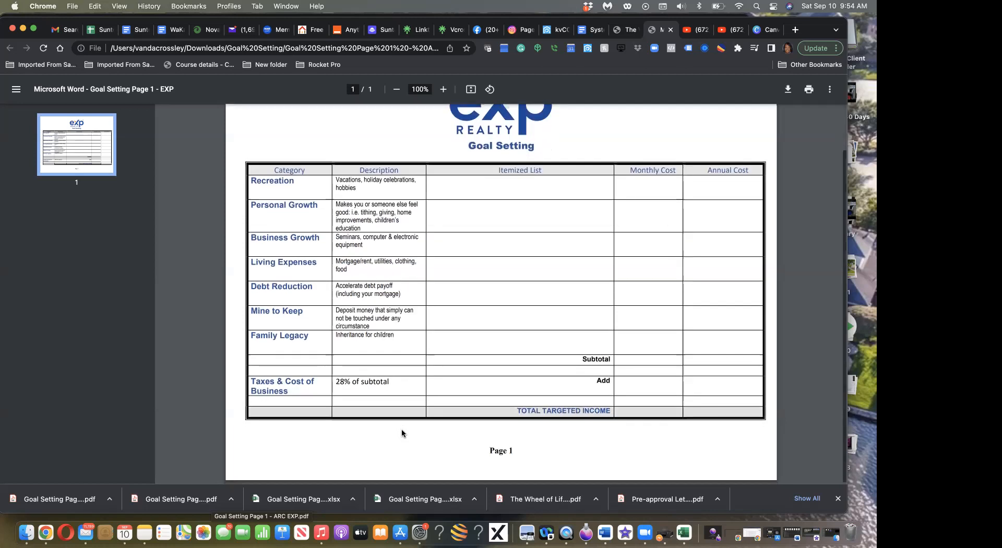
scroll(402, 433, up, 2)
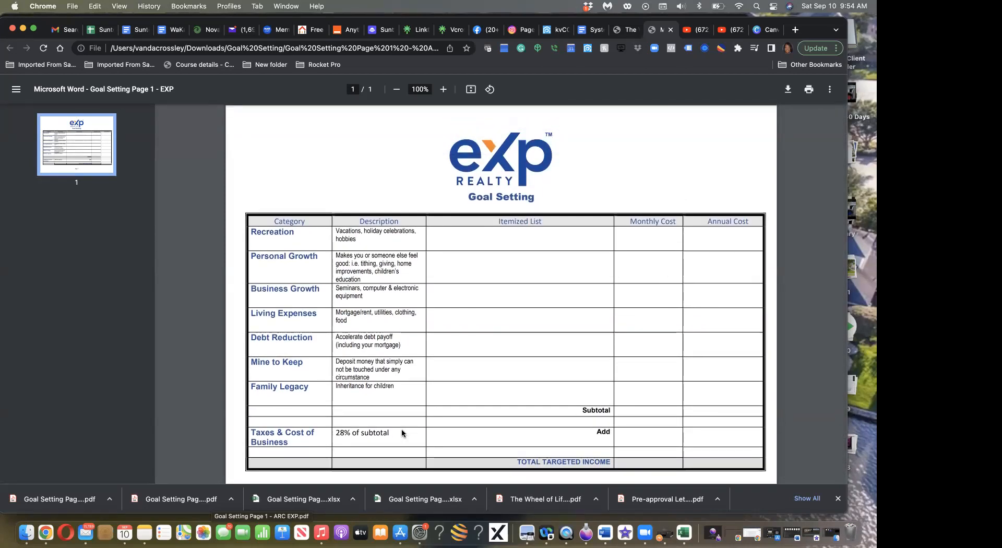
scroll(401, 433, down, 2)
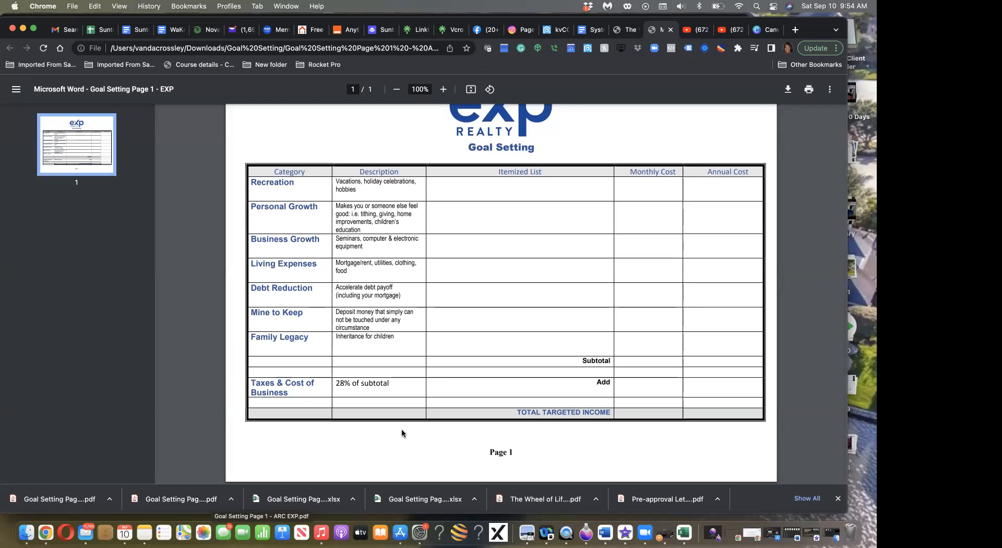
scroll(402, 431, up, 1)
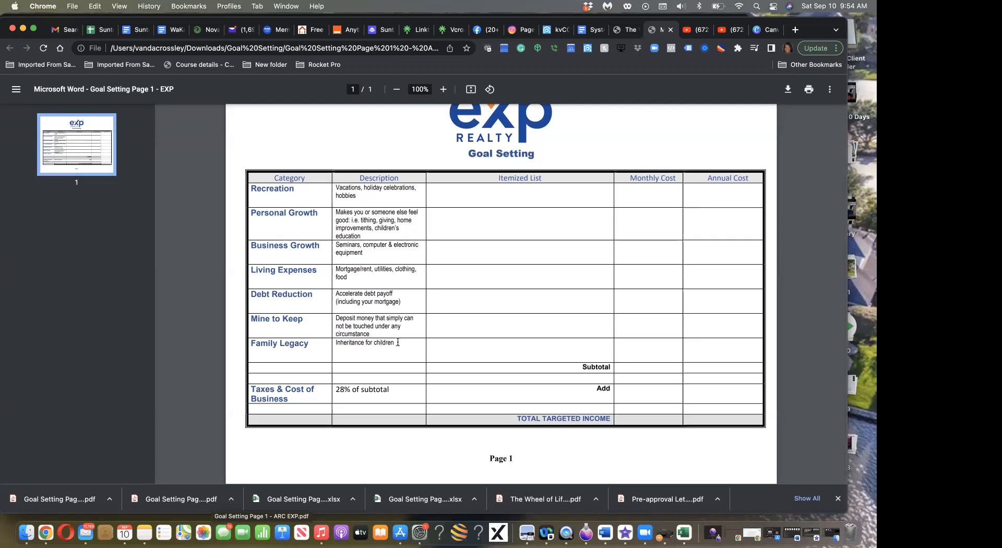
scroll(398, 342, up, 2)
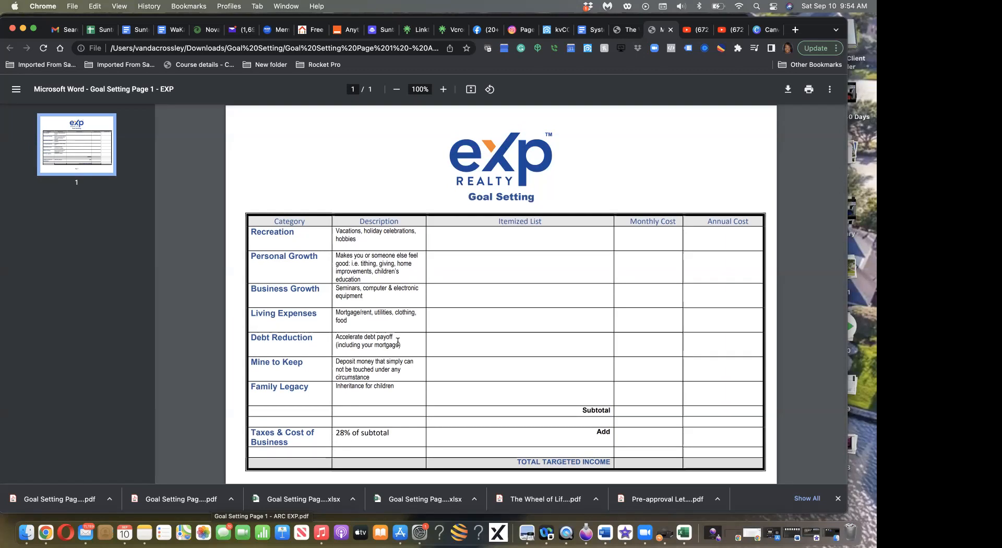
Step: Open the downloaded Goal Setting Page 2 PDF and review the blank targeted income formula down to the signature lines
click(59, 500)
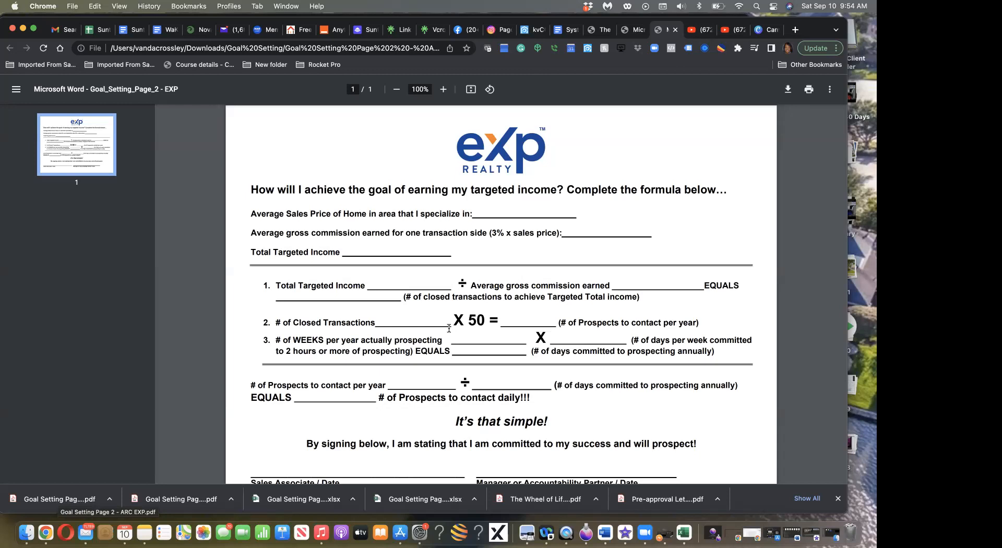
scroll(448, 328, down, 2)
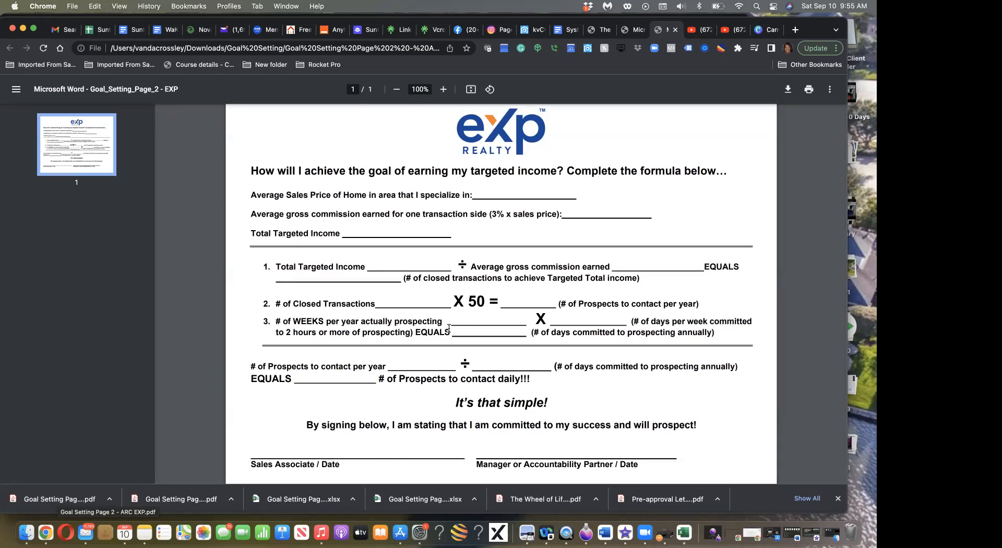
scroll(449, 328, down, 2)
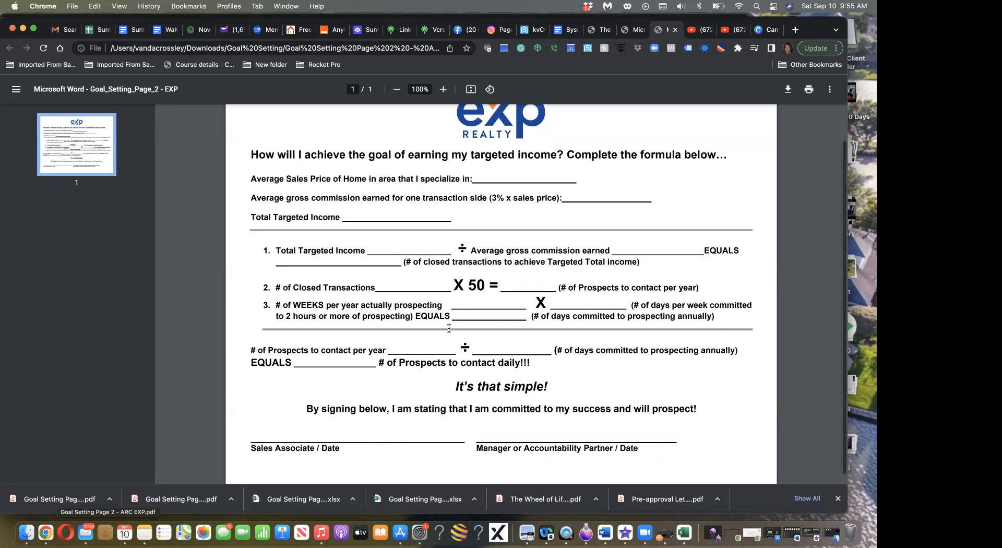
scroll(448, 328, up, 3)
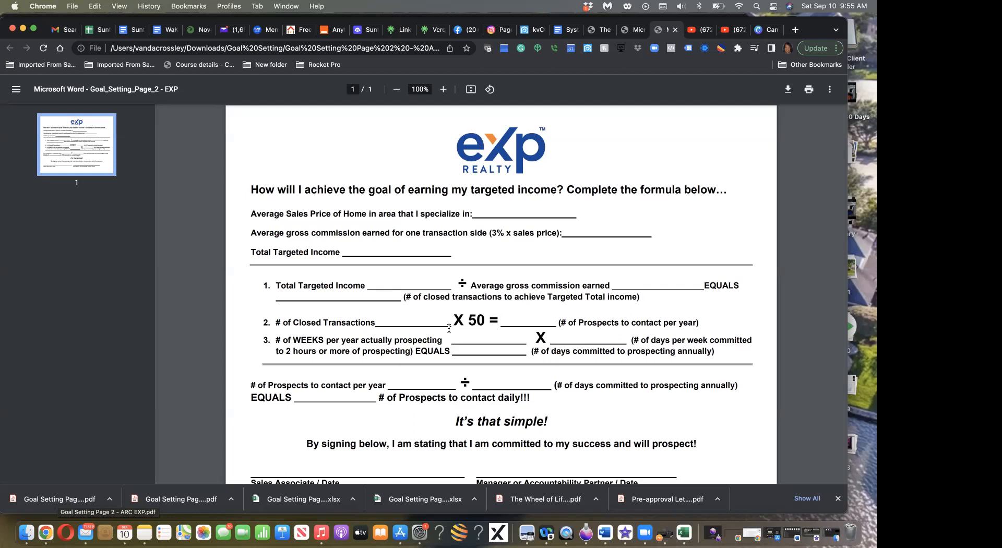
scroll(449, 329, down, 1)
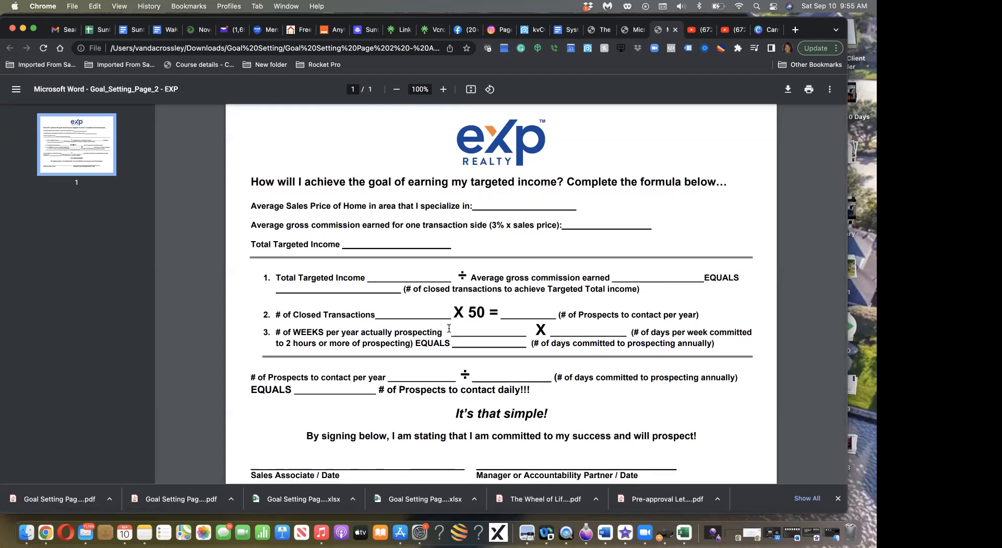
scroll(448, 328, down, 4)
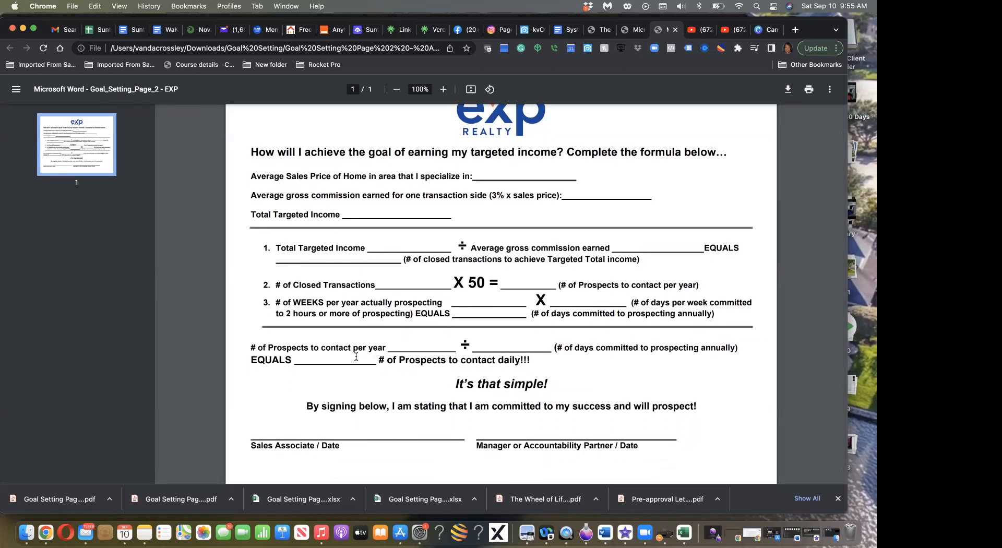
Step: Open the downloaded Goal Setting workbook in Excel, bring its first copy back to the front, and review the itemized costs at higher zoom
click(307, 499)
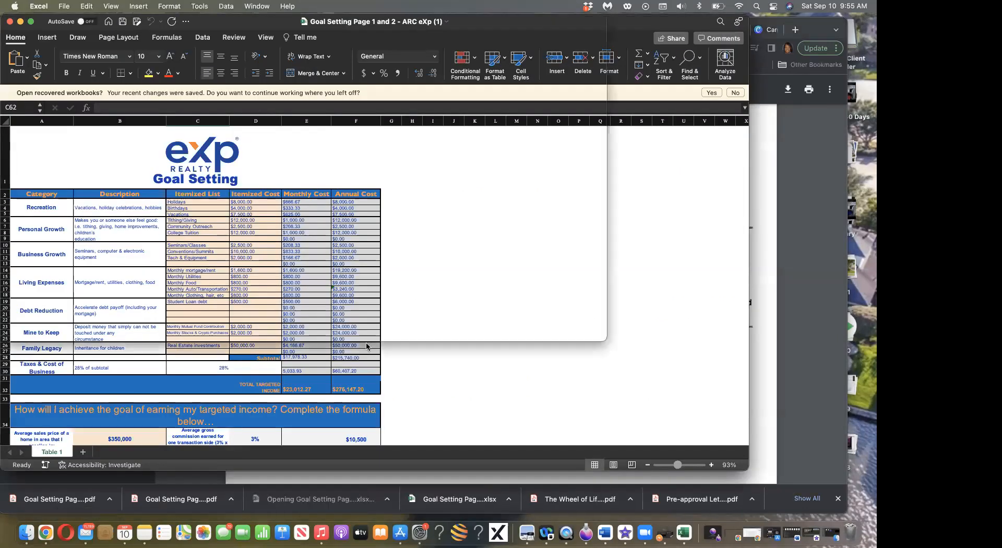
scroll(367, 347, down, 5)
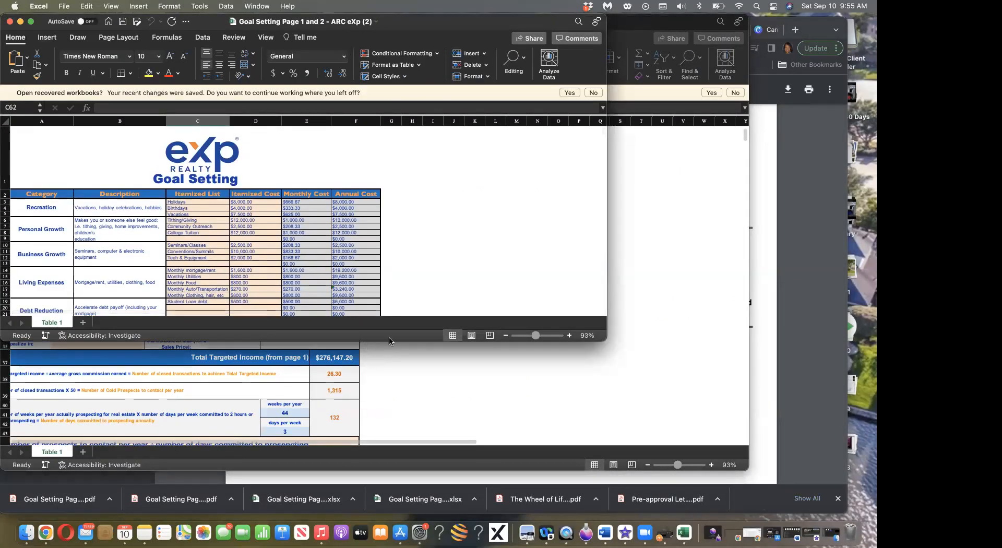
click(397, 360)
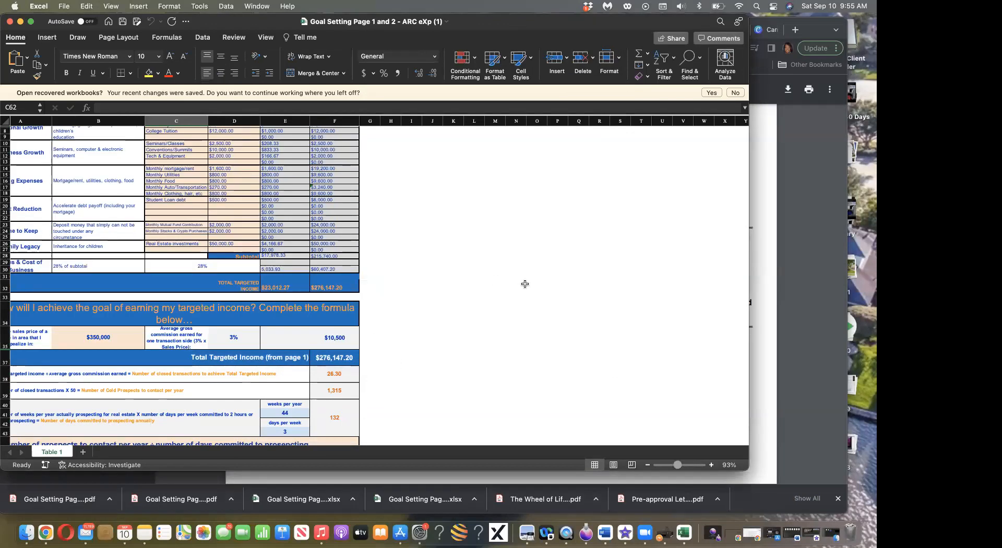
scroll(285, 243, up, 10)
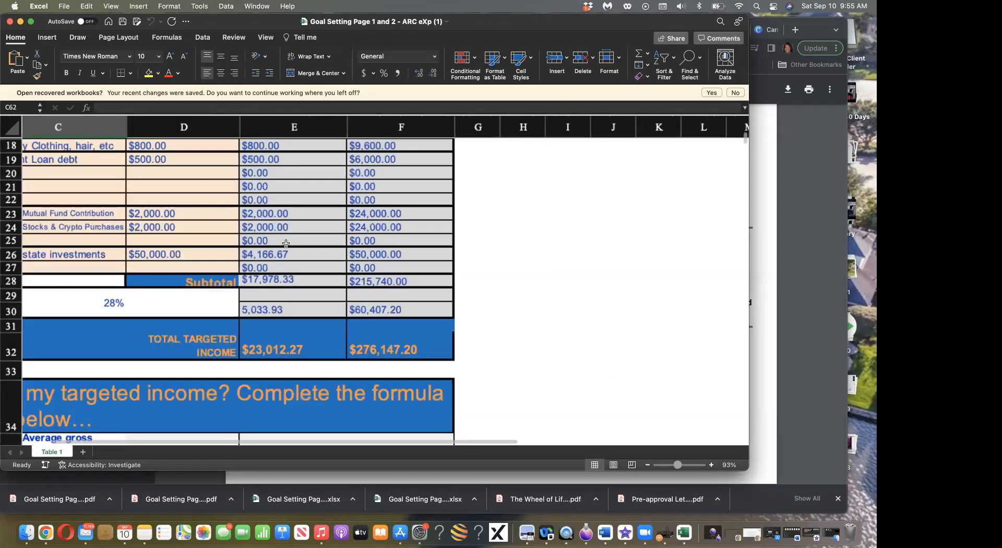
scroll(425, 282, down, 3)
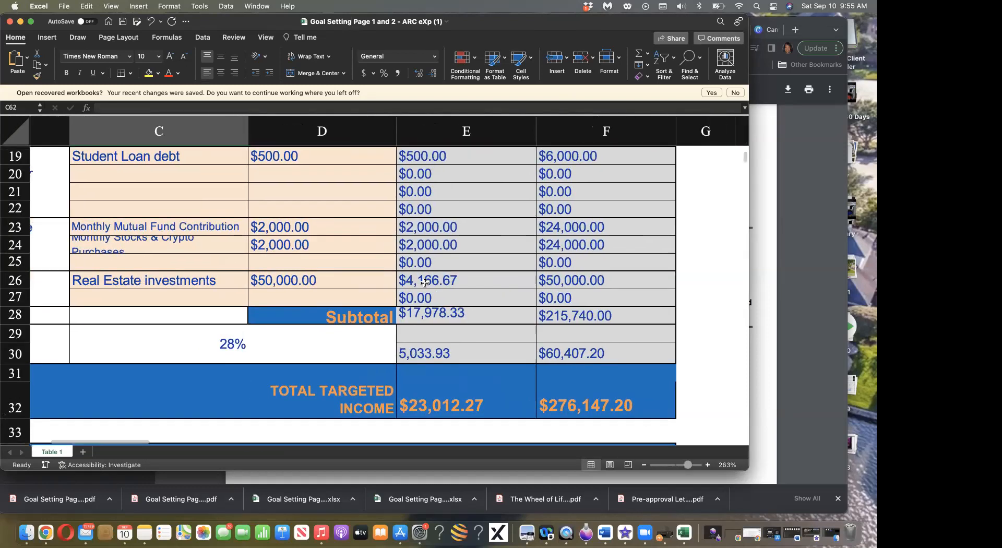
scroll(425, 282, left, 3)
scroll(426, 283, up, 1)
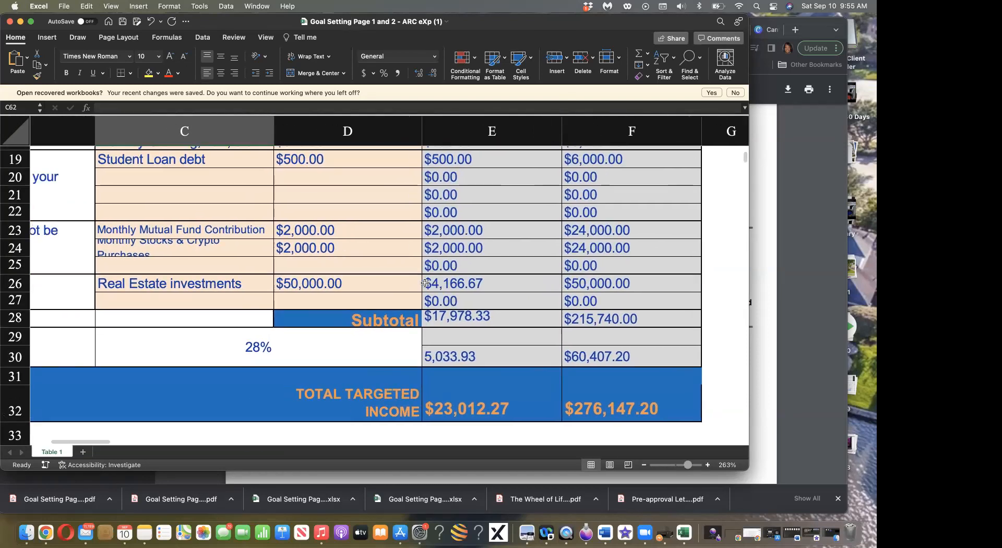
scroll(425, 283, up, 5)
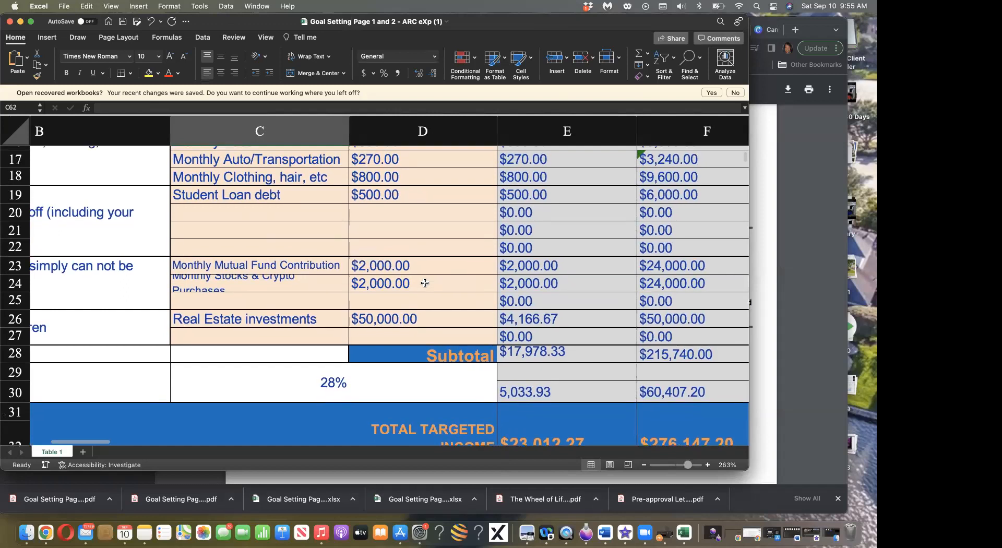
scroll(425, 283, up, 3)
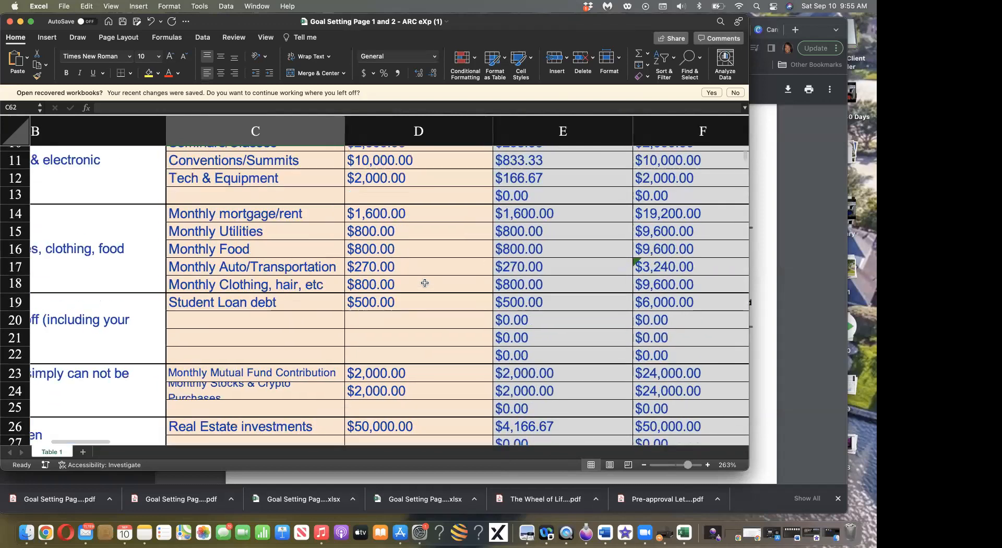
Step: Examine the formula section's row with the average sales price of a home and the gross commission per transaction side
scroll(424, 282, down, 15)
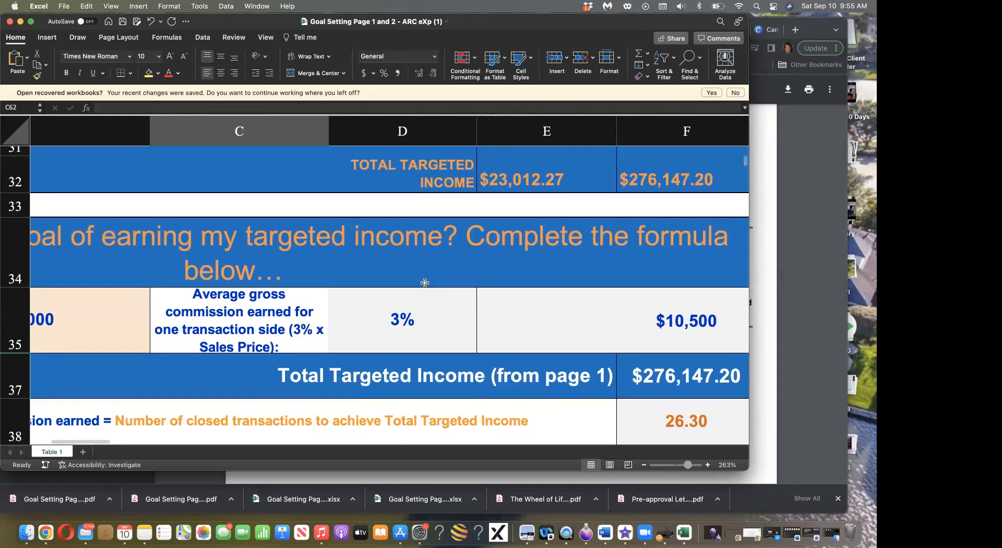
scroll(425, 283, down, 1)
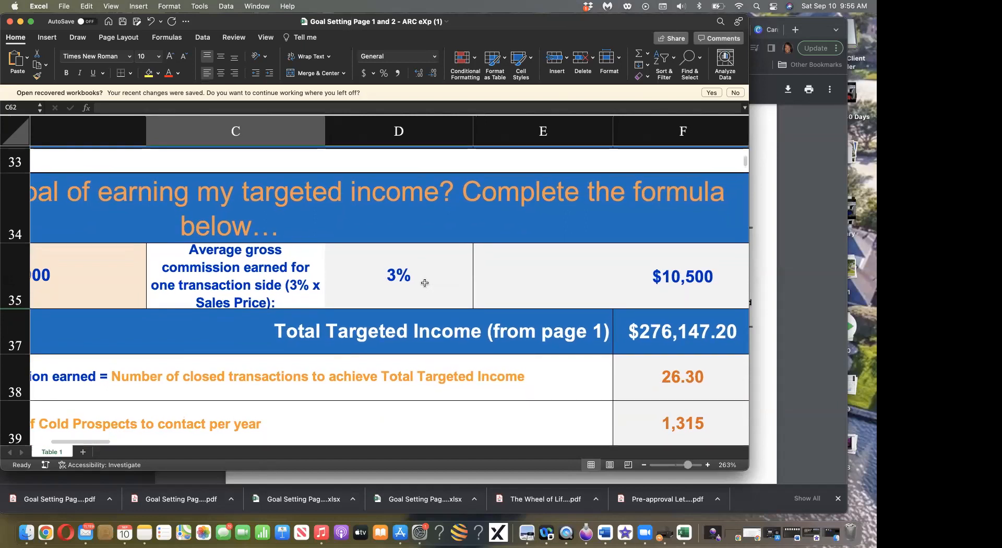
scroll(425, 282, left, 8)
scroll(425, 282, right, 7)
scroll(425, 282, left, 8)
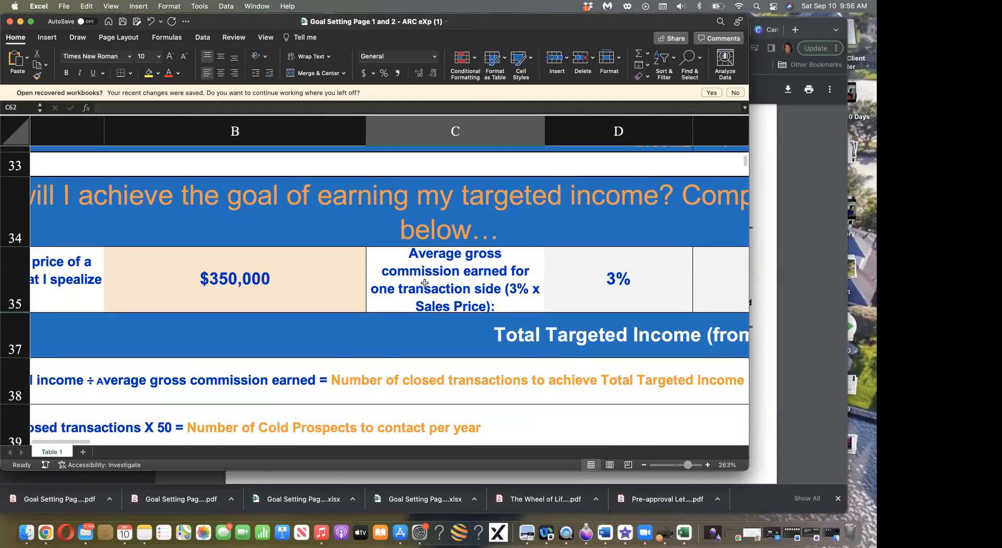
scroll(424, 282, right, 8)
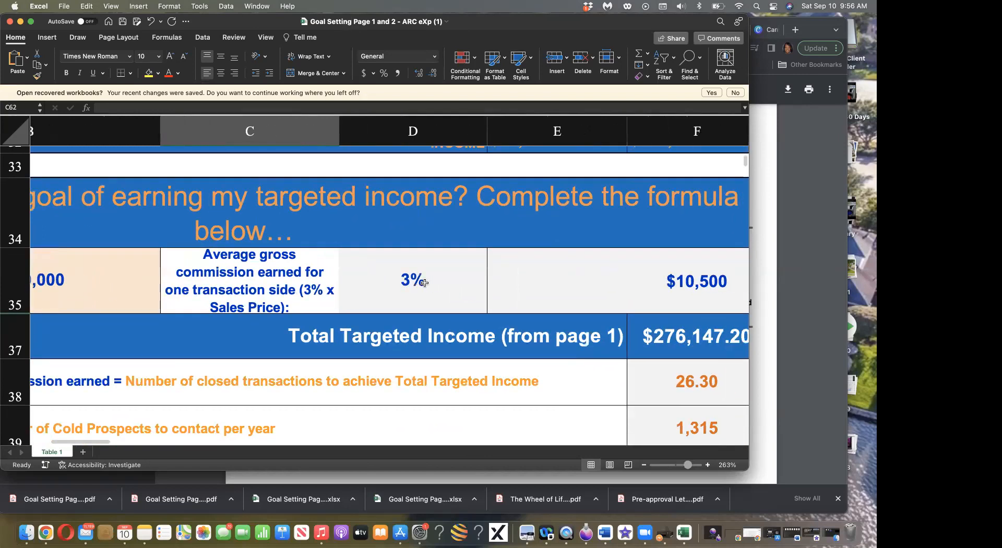
scroll(424, 283, right, 2)
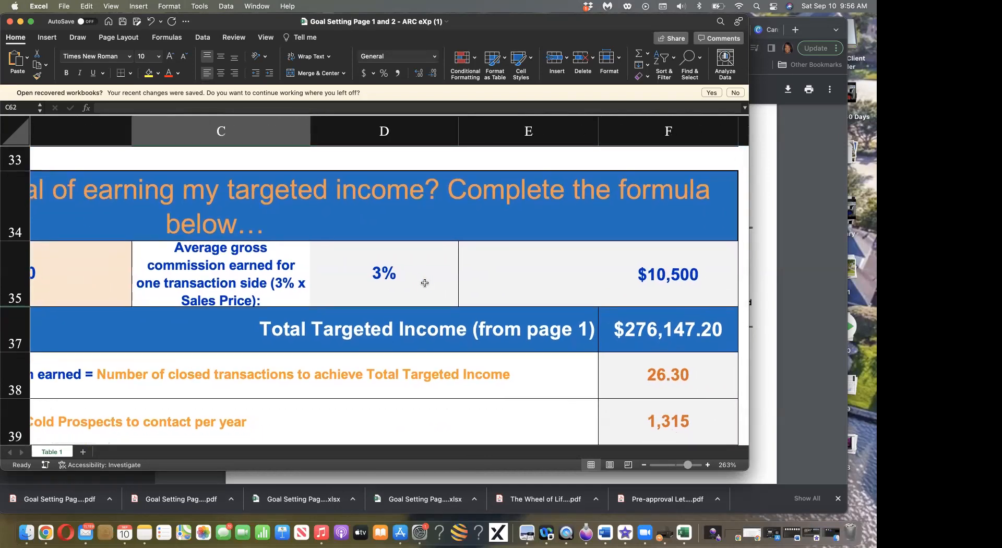
scroll(426, 282, left, 2)
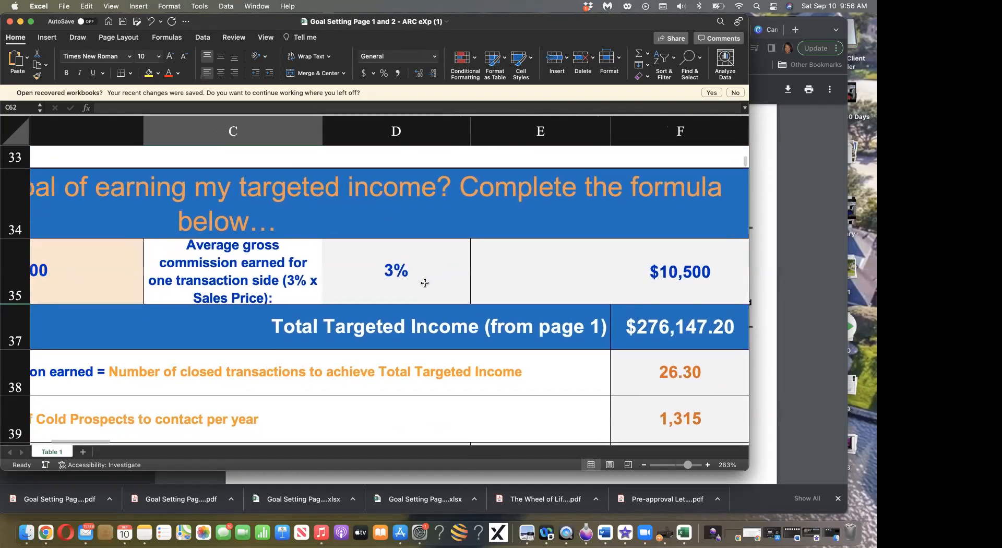
scroll(425, 282, left, 2)
scroll(425, 282, left, 5)
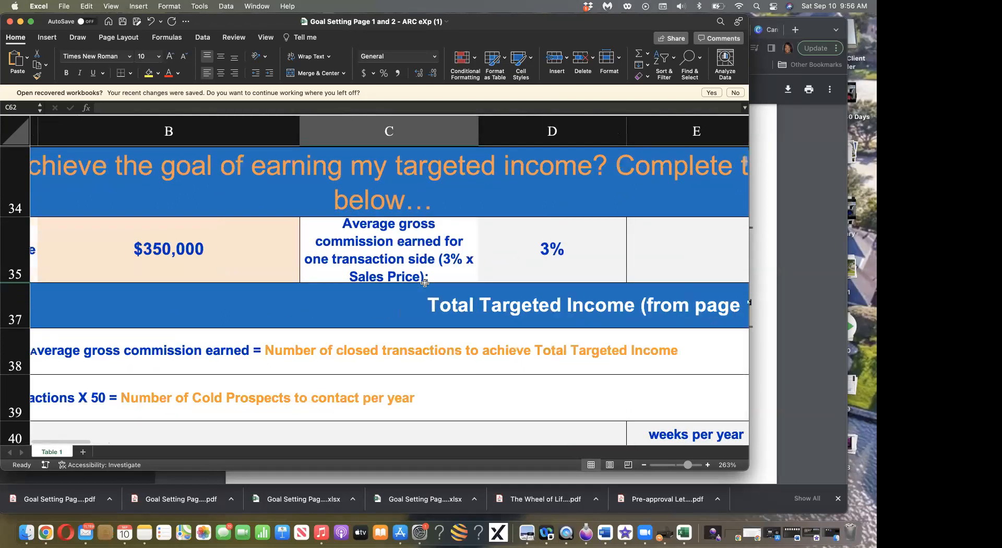
scroll(580, 333, left, 1)
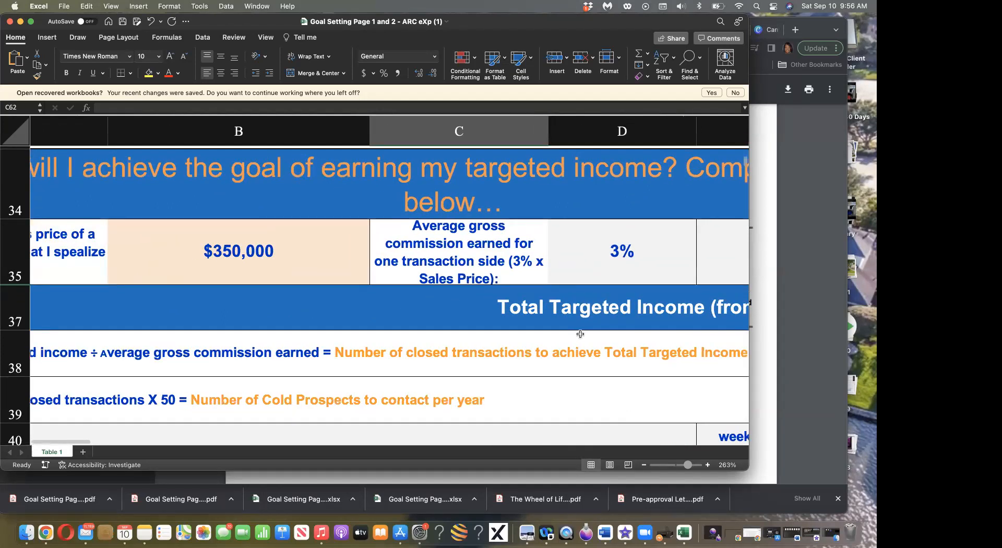
Step: Examine the total targeted income row and the formulas for closed transactions and cold prospects to contact per year
scroll(581, 334, right, 3)
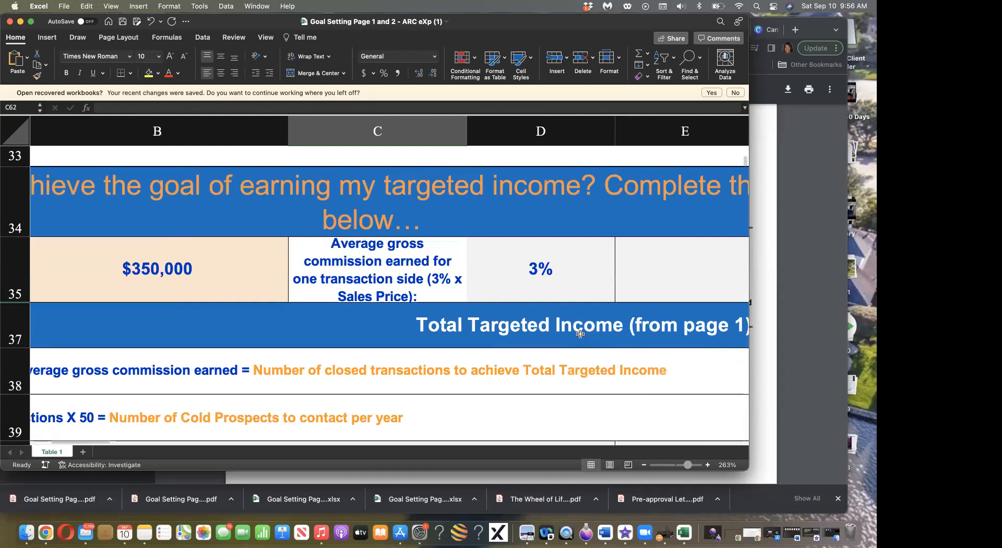
scroll(580, 334, right, 3)
scroll(580, 335, right, 3)
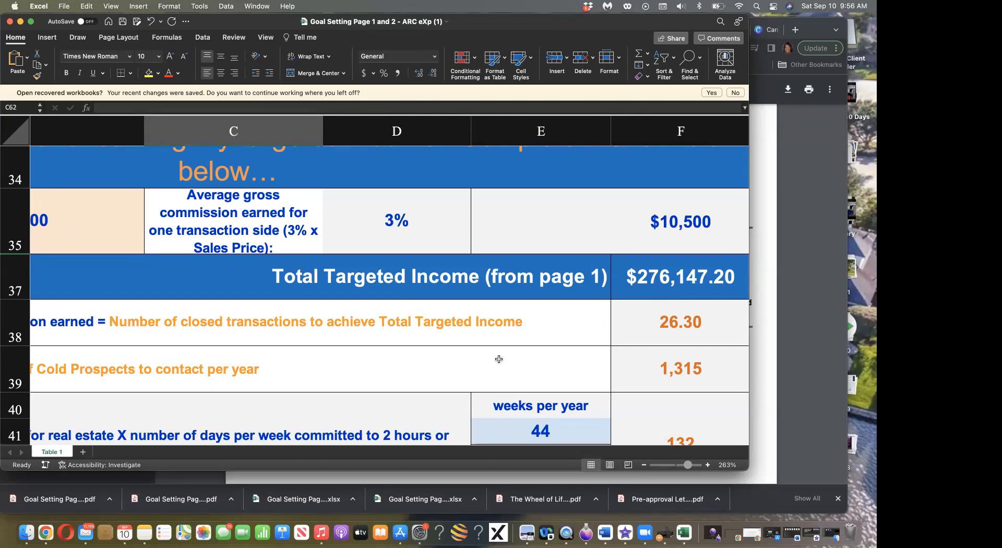
scroll(499, 359, left, 2)
scroll(498, 360, left, 10)
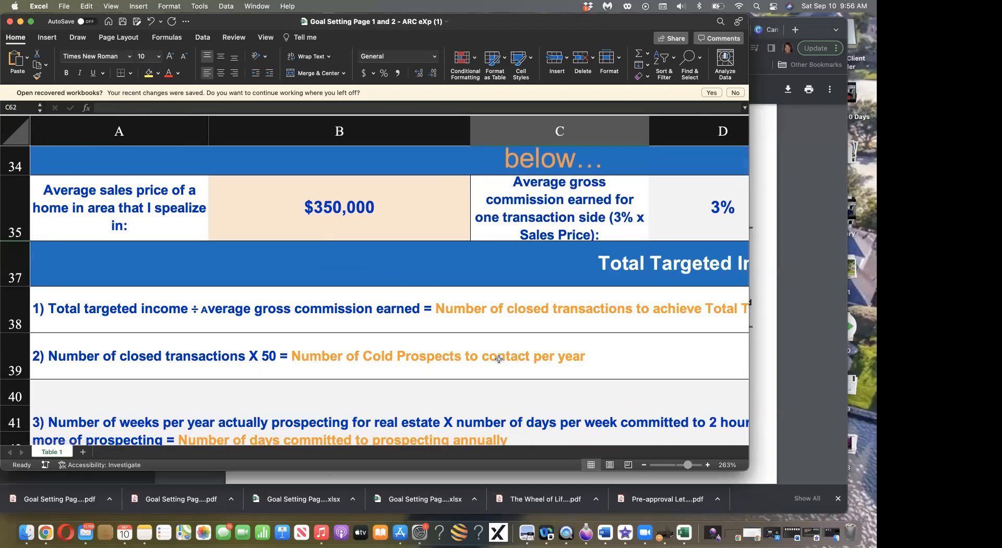
scroll(498, 359, right, 10)
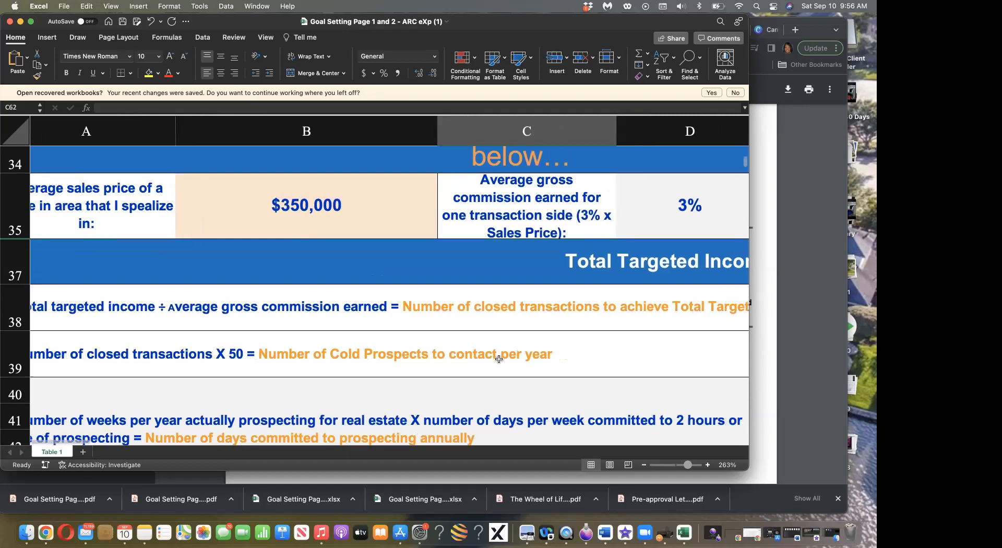
scroll(499, 359, right, 4)
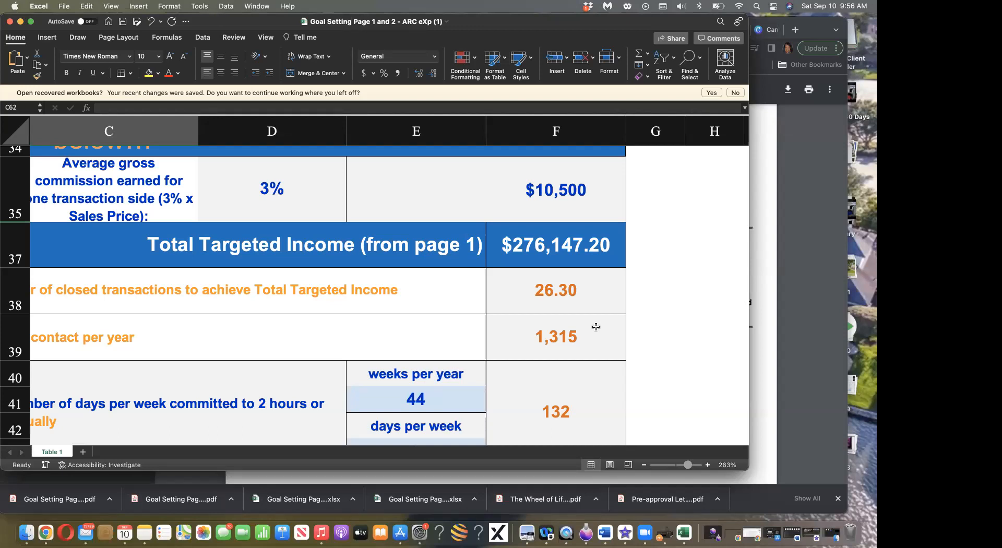
Step: Examine the weeks per year and days per week inputs and the formula for the number of prospects to contact daily
scroll(596, 326, down, 1)
scroll(595, 326, down, 3)
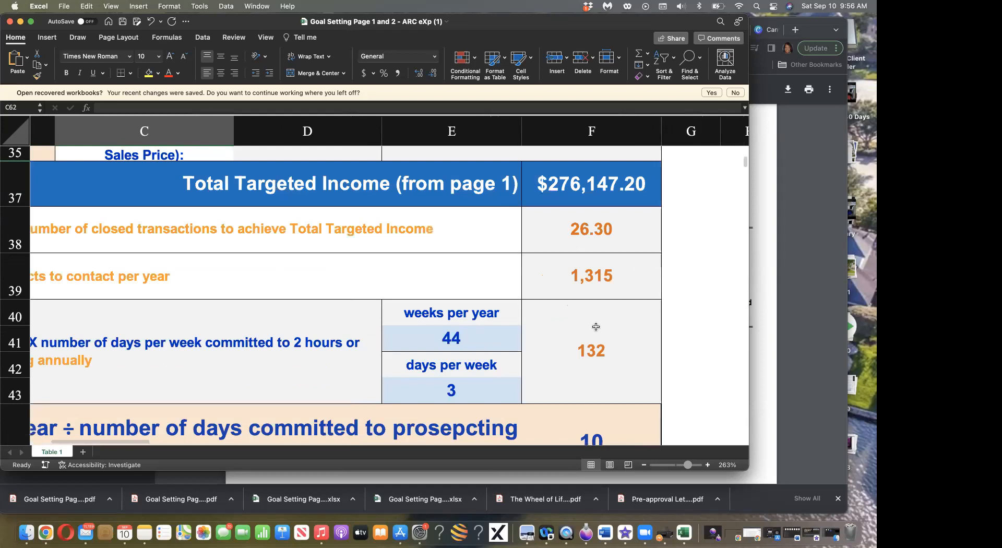
scroll(595, 327, down, 1)
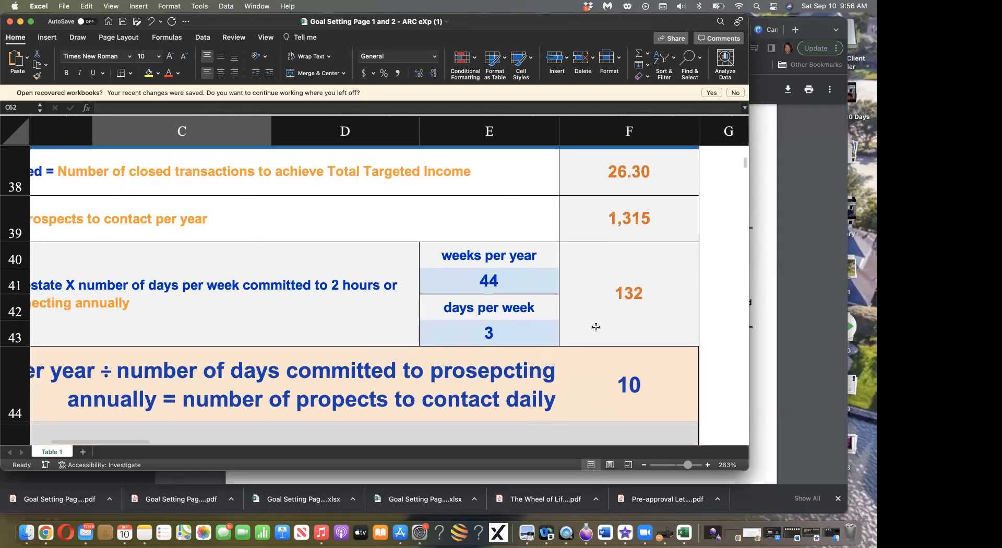
scroll(595, 326, up, 1)
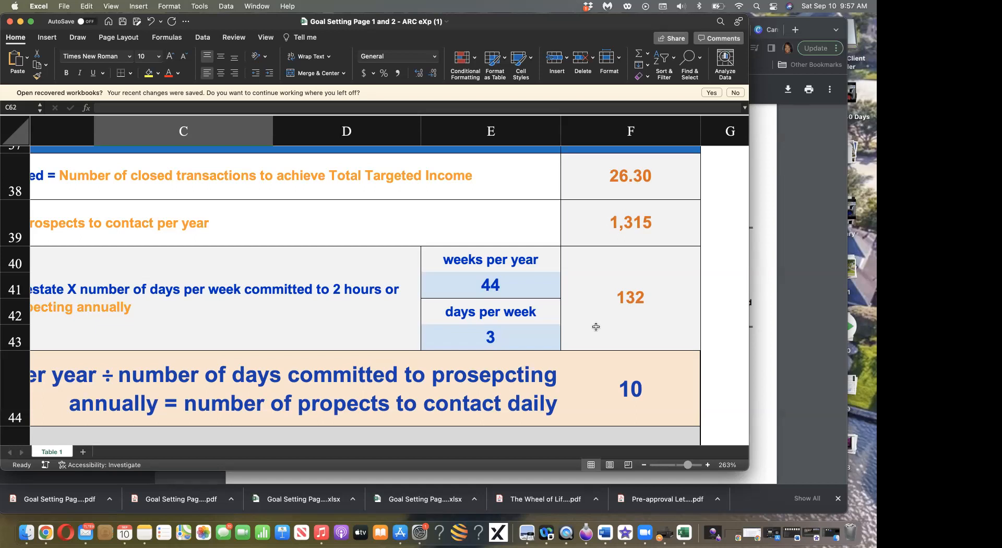
scroll(595, 327, down, 2)
scroll(595, 326, left, 3)
scroll(596, 326, down, 3)
scroll(596, 326, left, 2)
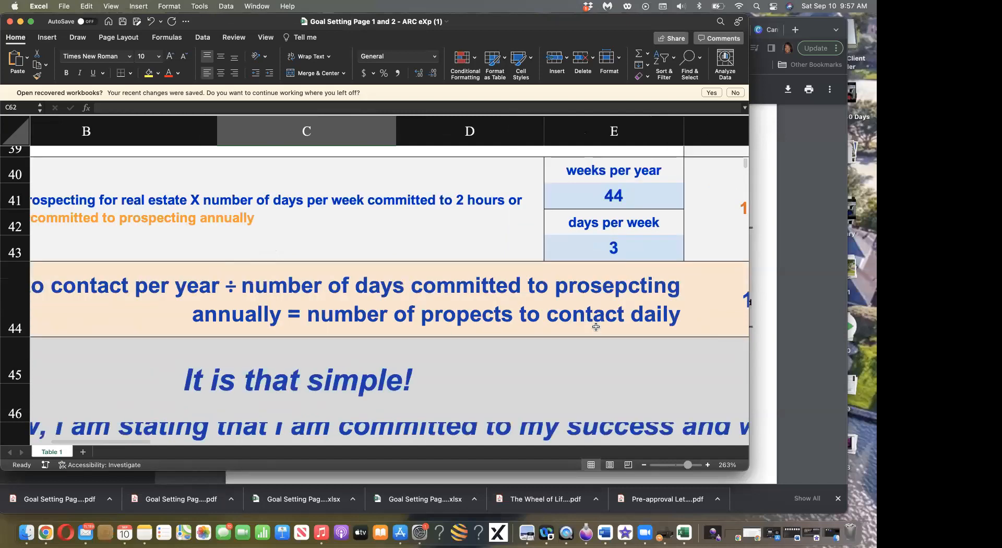
Step: Review the commitment statement and the associate and manager signature lines, and return to the daily prospects result
scroll(596, 327, down, 1)
scroll(596, 326, left, 2)
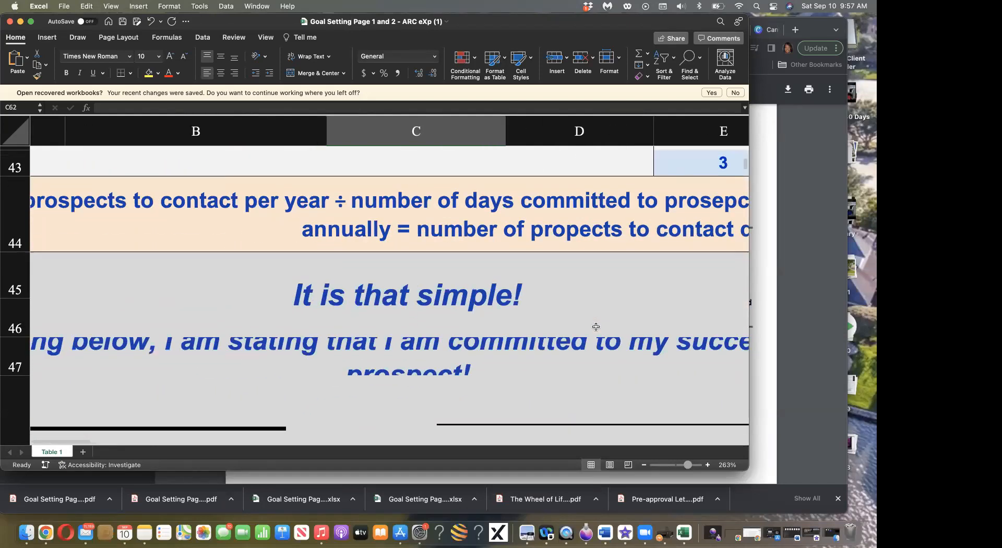
scroll(596, 326, down, 6)
scroll(596, 326, left, 2)
scroll(596, 326, up, 3)
scroll(596, 326, right, 3)
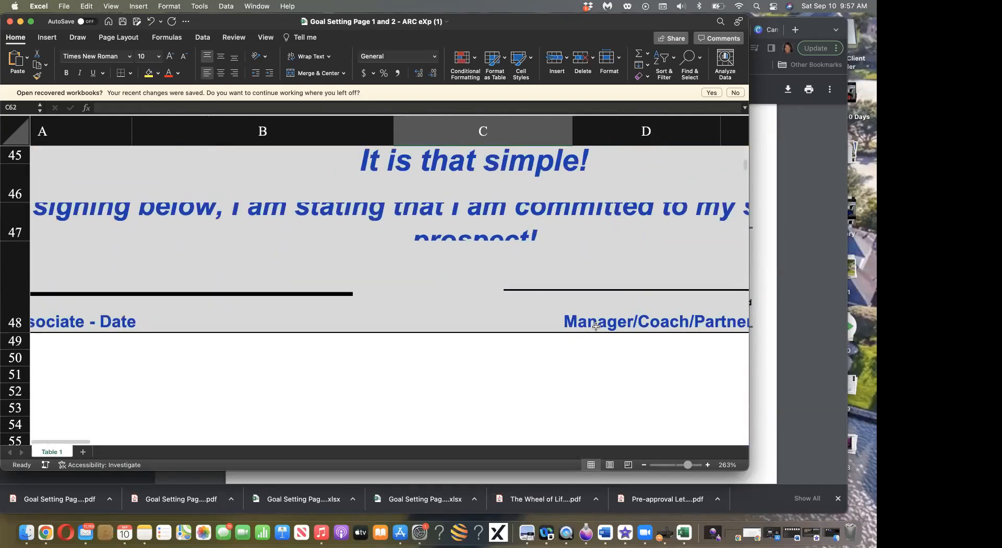
scroll(596, 326, up, 5)
scroll(595, 326, right, 3)
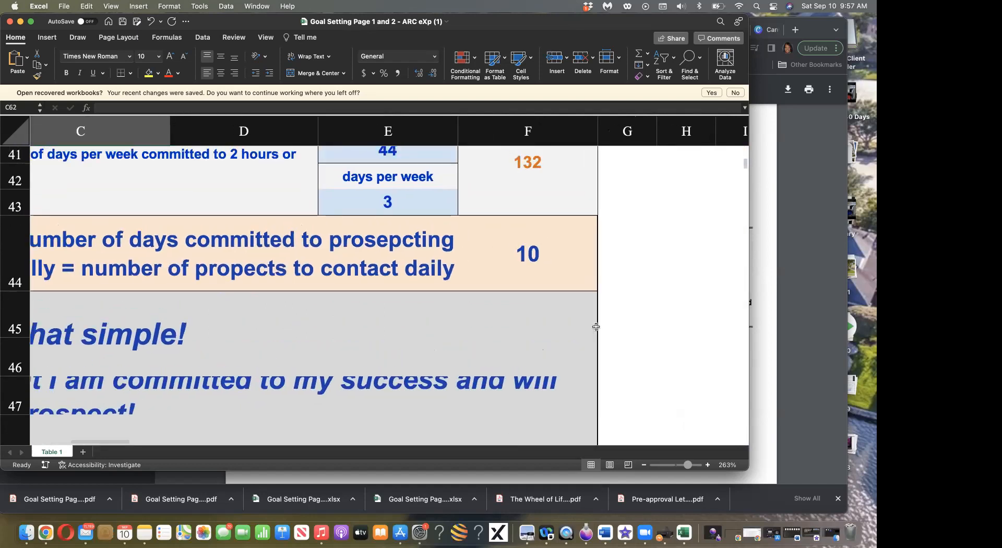
scroll(596, 326, up, 2)
scroll(595, 327, left, 2)
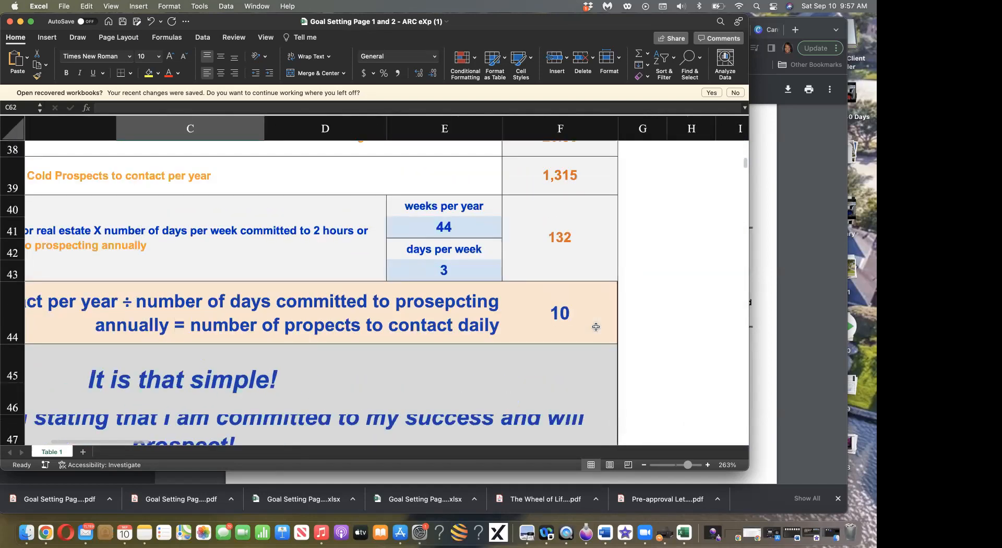
Step: Review the whole Goal Setting sheet, from the itemized expense categories through the prospecting formulas to the signature lines
scroll(595, 327, down, 5)
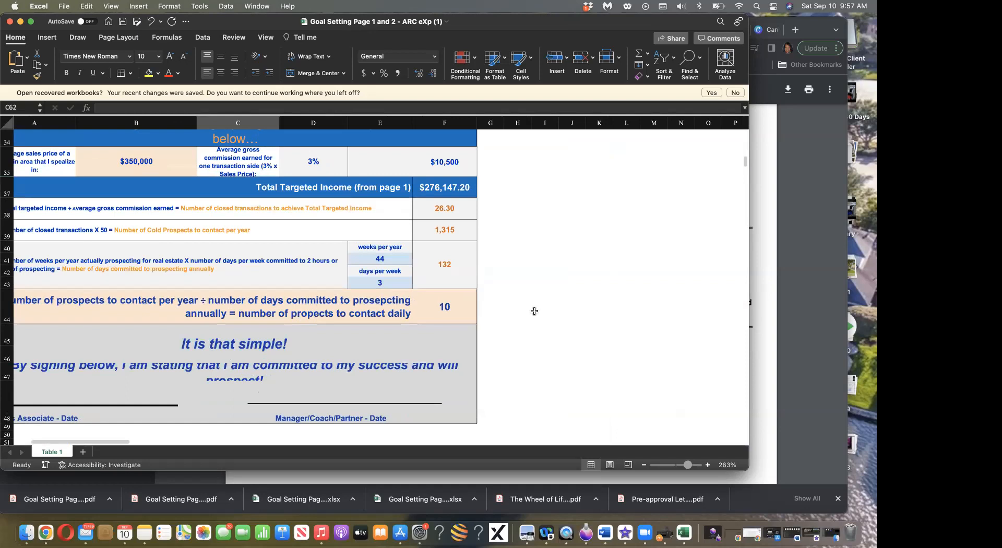
scroll(534, 311, up, 3)
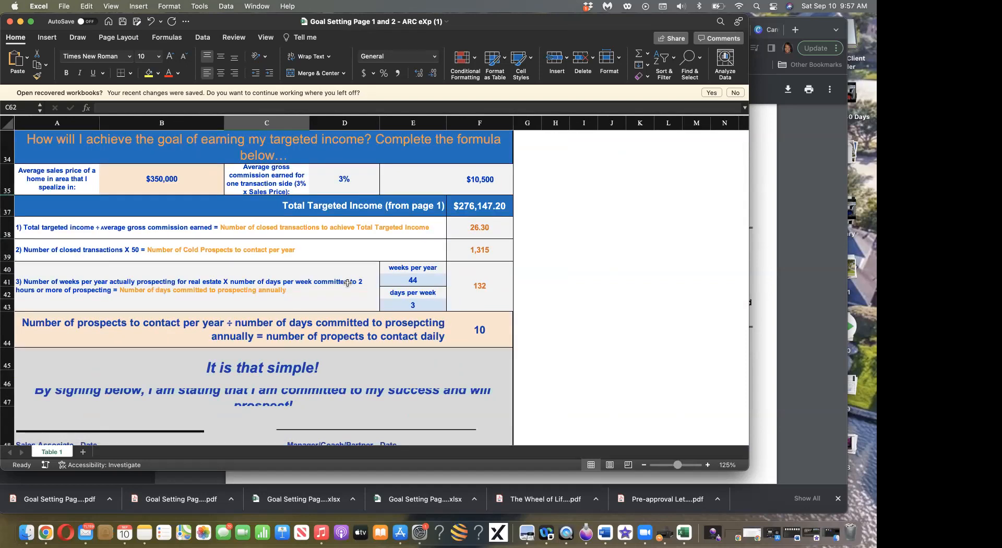
scroll(348, 282, up, 1)
scroll(348, 283, up, 10)
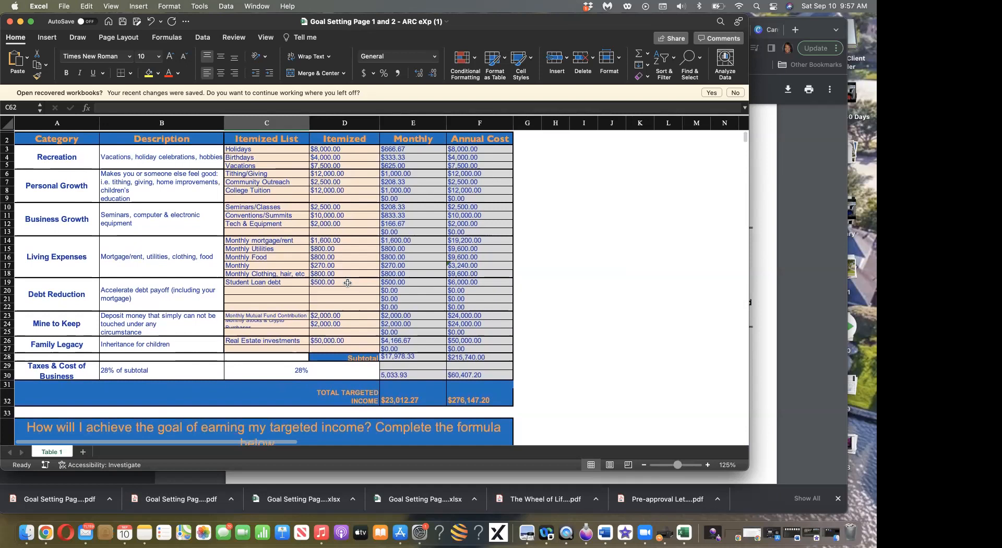
scroll(348, 282, up, 2)
scroll(348, 282, down, 15)
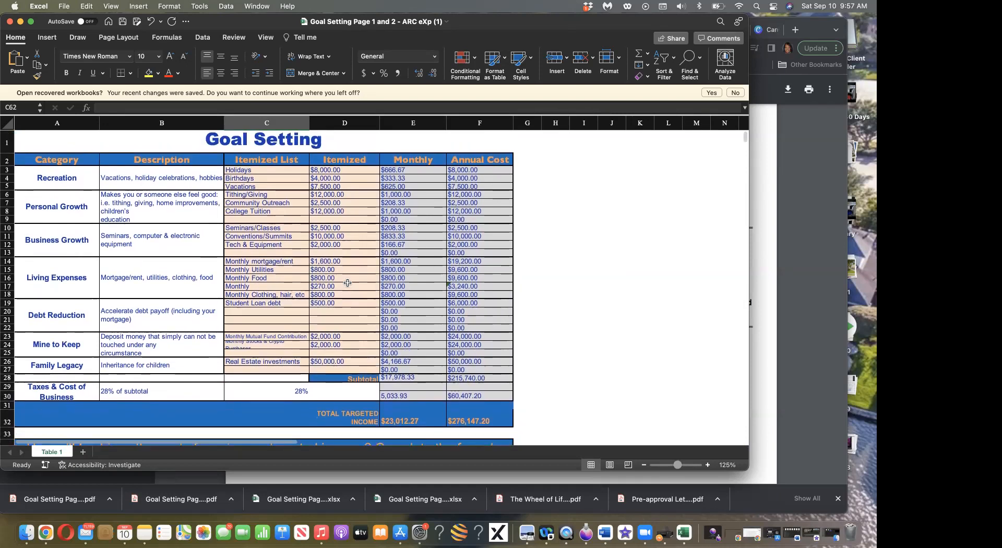
scroll(348, 282, down, 3)
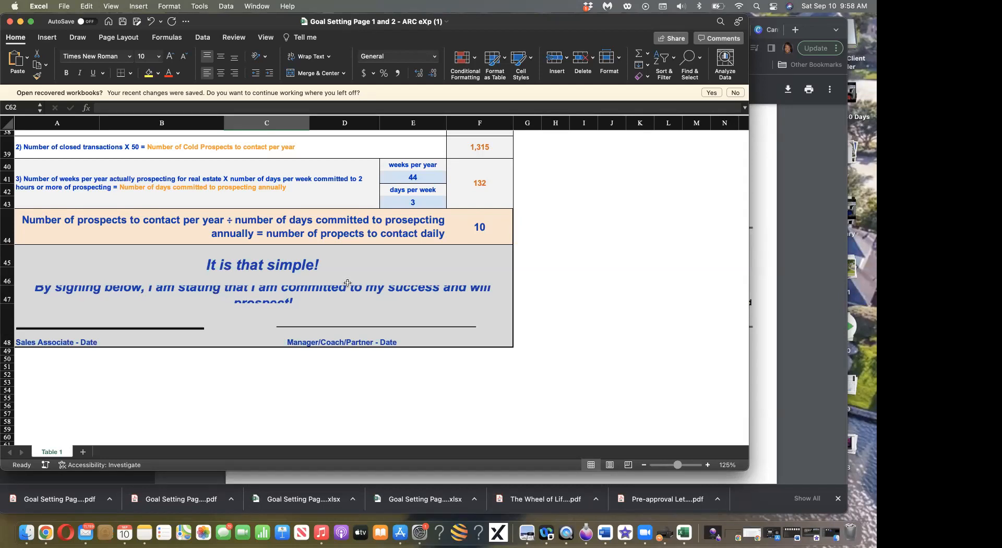
Step: Open the downloaded The Wheel of Life PDF in Chrome and view the full wheel with its eight life areas
click(524, 505)
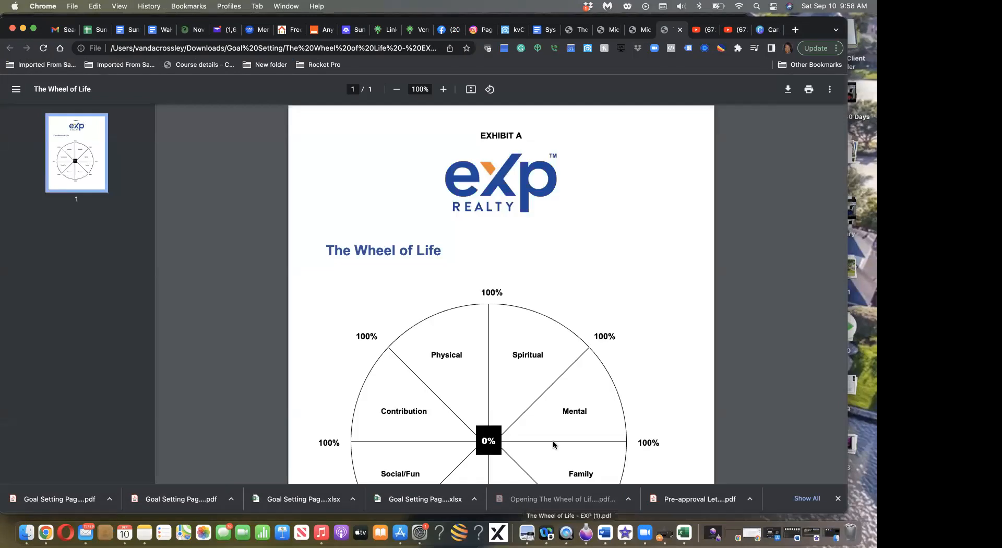
scroll(566, 415, down, 3)
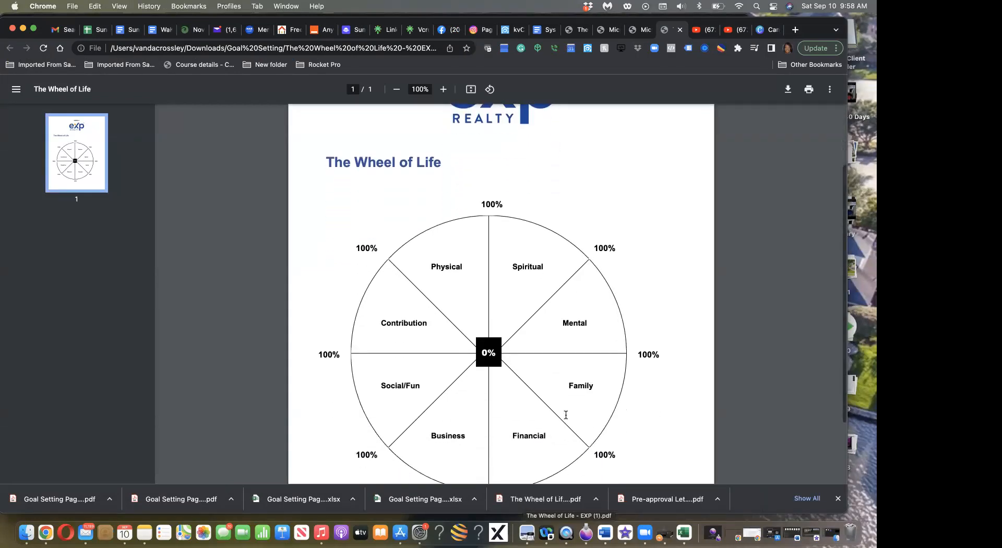
scroll(566, 415, down, 2)
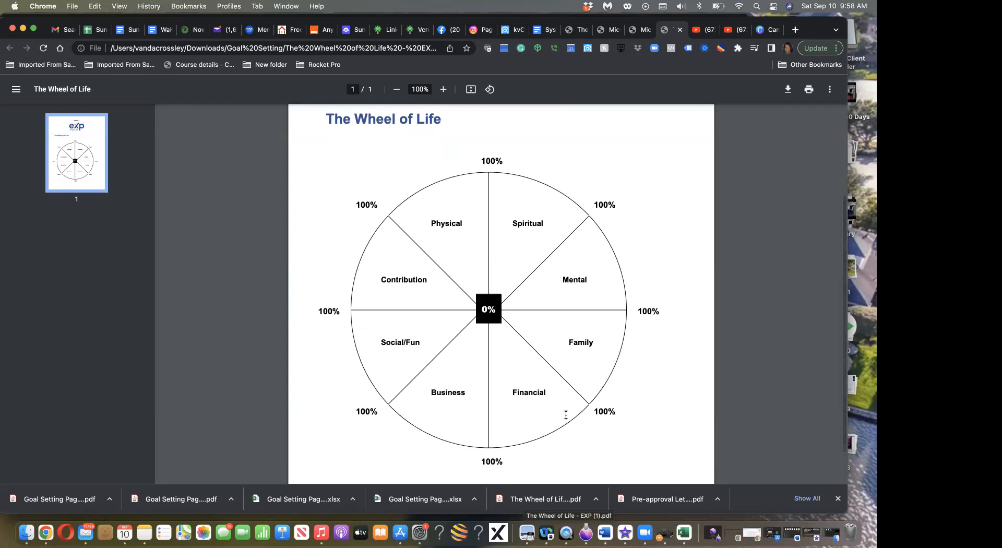
scroll(566, 415, up, 1)
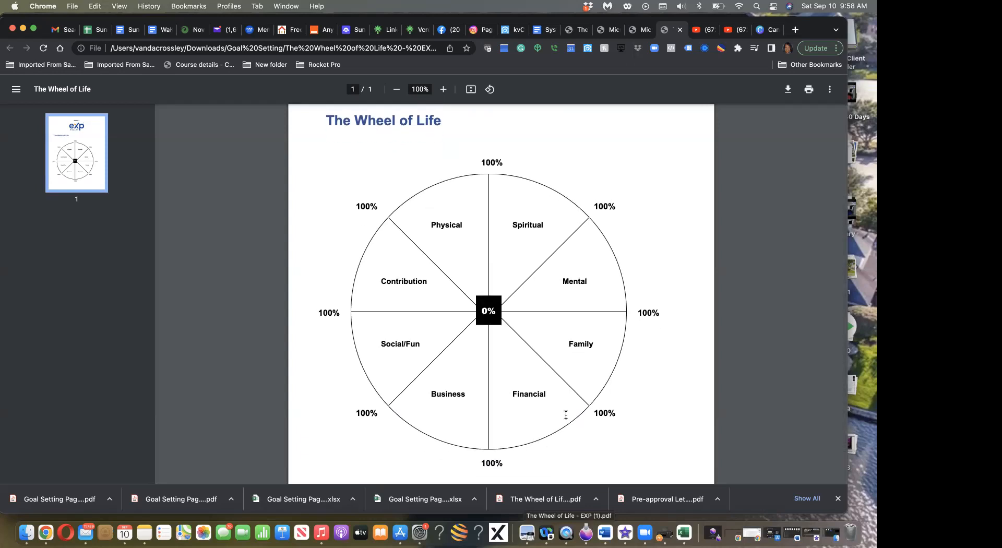